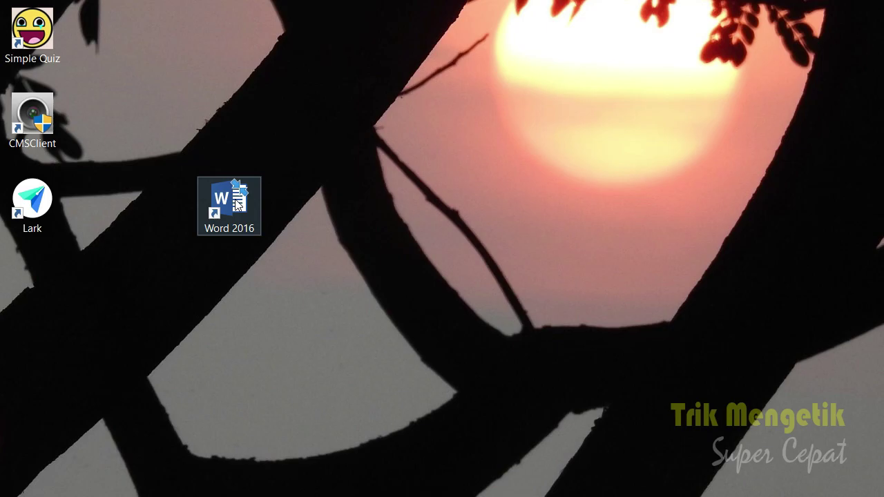
Step: Launch Word 2016 from the desktop shortcut and start a blank document
double_click(237, 204)
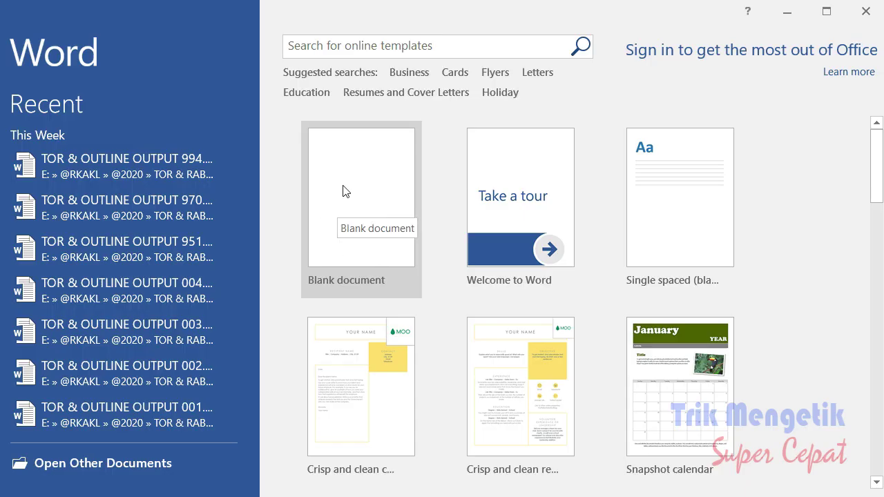
left_click(346, 183)
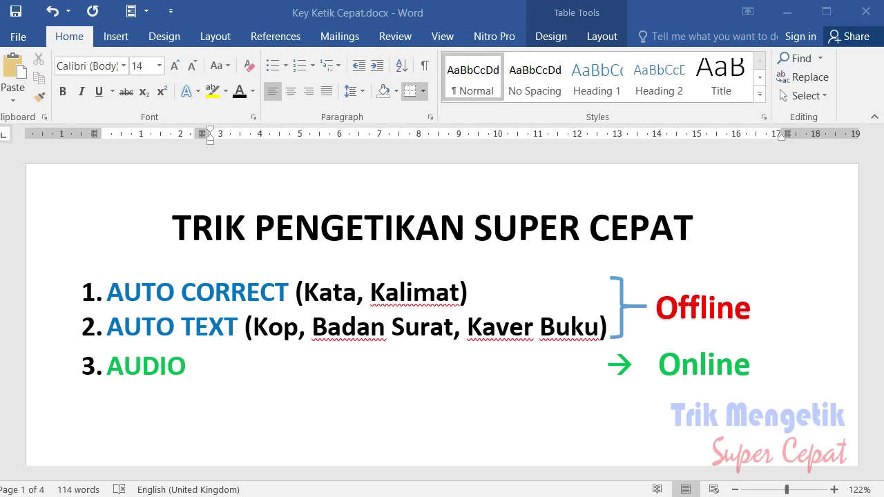
Step: In the AUTO CORRECT key table, select the full LEMBAGA PENJAMINAN MUTU PENDIDIKAN (LPMP) JAWA TIMUR phrase in the ktrku row
scroll(364, 356, "down", 5)
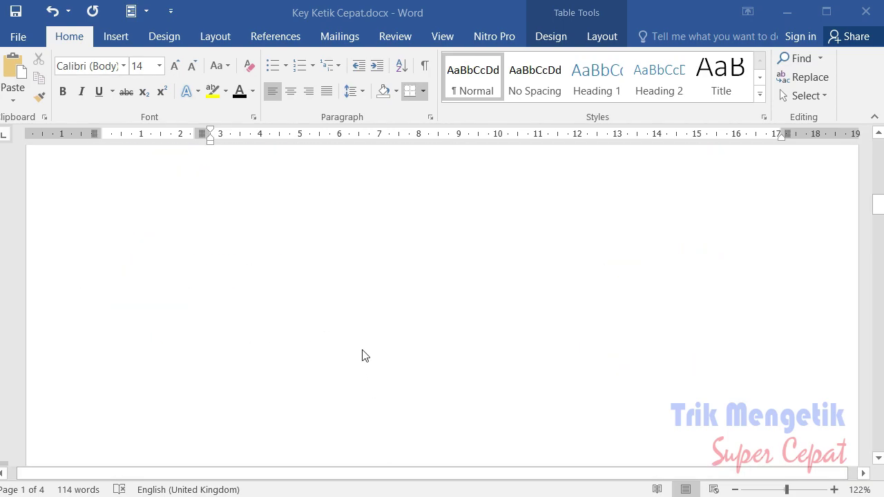
scroll(364, 356, "down", 3)
scroll(364, 356, "up", 3)
scroll(364, 355, "up", 1)
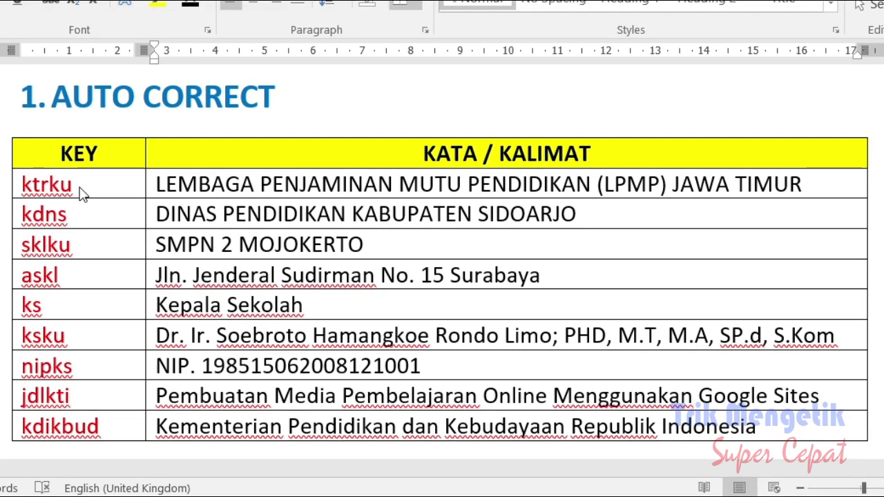
left_click(23, 184)
mouse_move(23, 184)
left_mouse_down()
mouse_move(72, 219)
mouse_move(89, 428)
left_mouse_up()
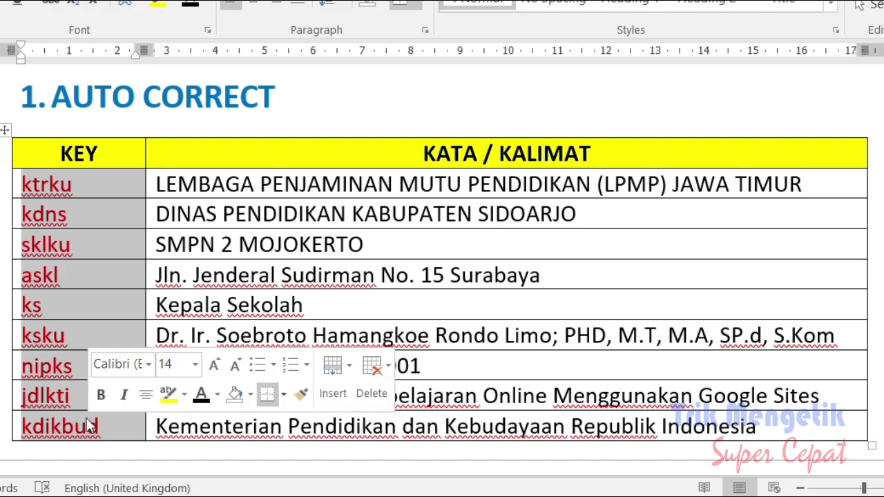
left_click(82, 181)
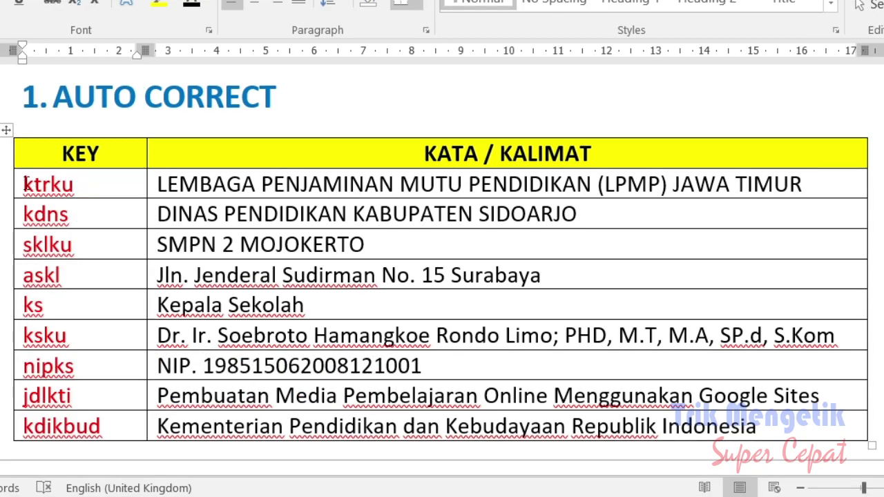
left_click_drag(24, 184, 75, 184)
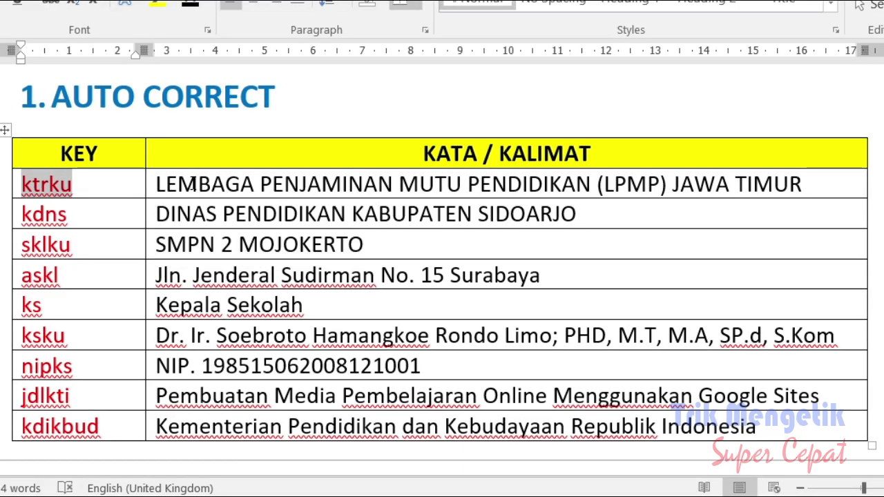
left_click(156, 184)
left_click_drag(156, 184, 801, 184)
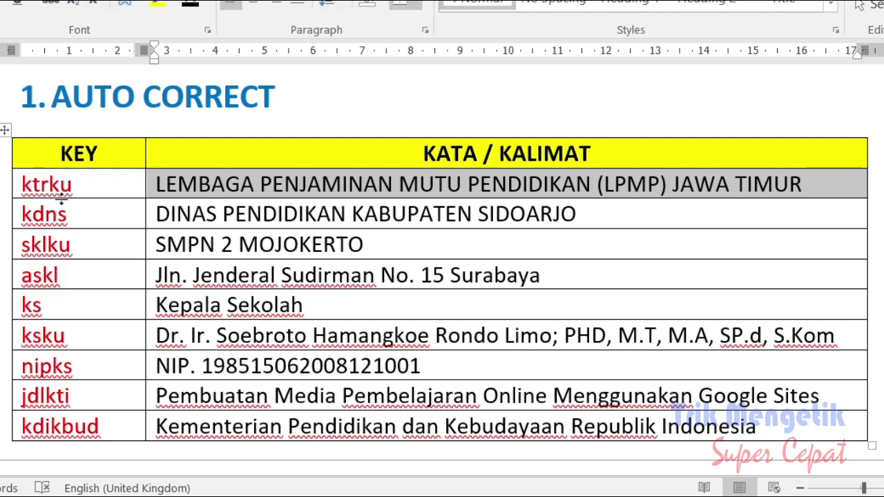
Step: Copy the LEMBAGA phrase and go to the Proofing page of Word Options
right_click(229, 193)
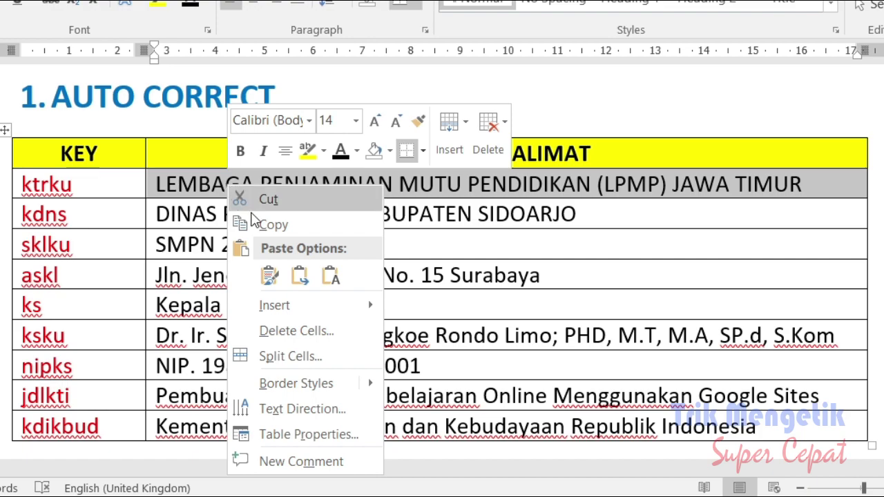
left_click(275, 224)
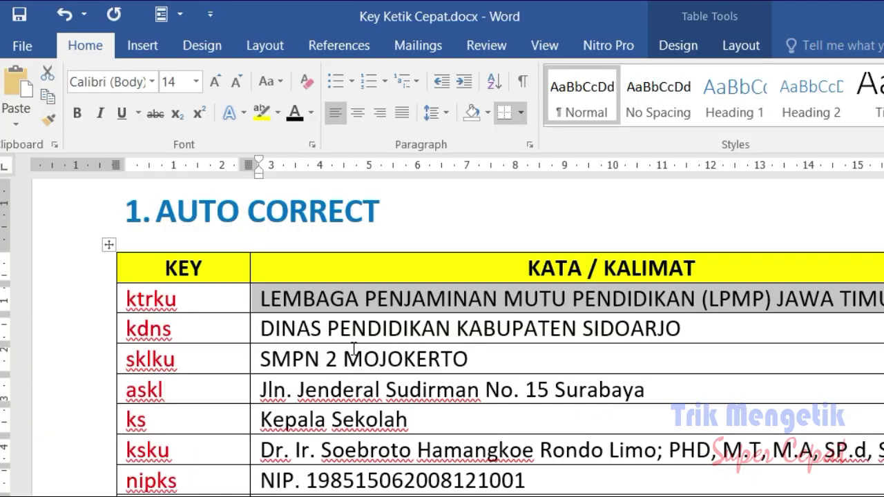
left_click(22, 46)
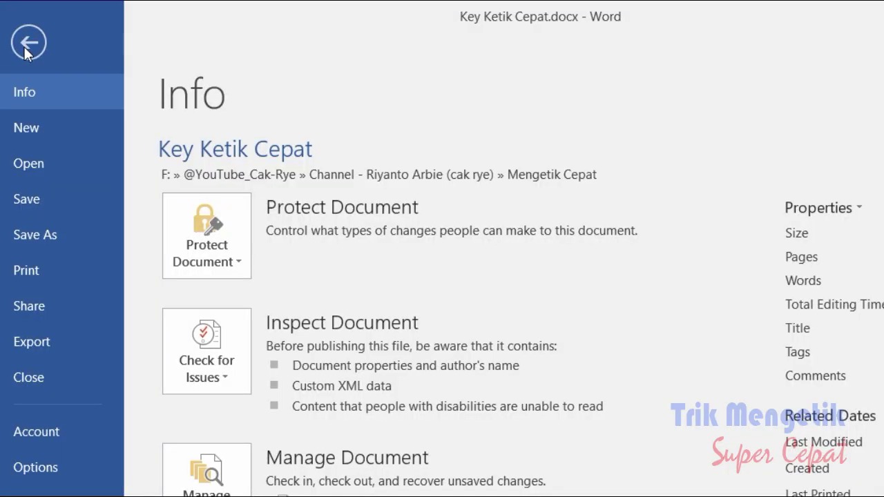
left_click(54, 473)
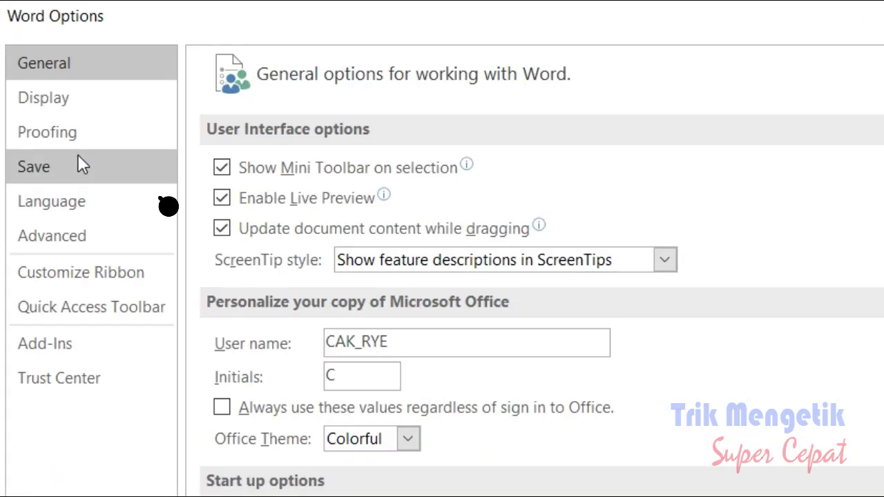
left_click(71, 132)
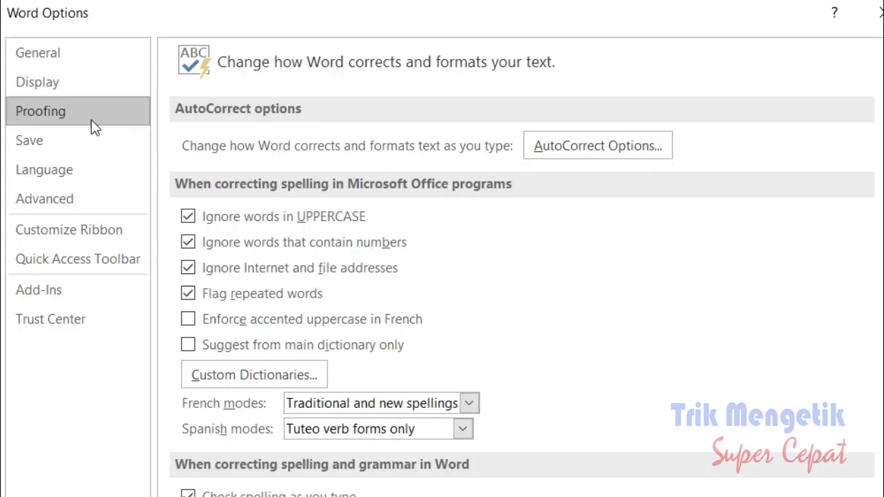
Step: Add an AutoCorrect entry replacing ktrku with the pasted LEMBAGA PENJAMINAN MUTU PENDIDIKAN (LPMP) JAWA TIMUR phrase
left_click(604, 148)
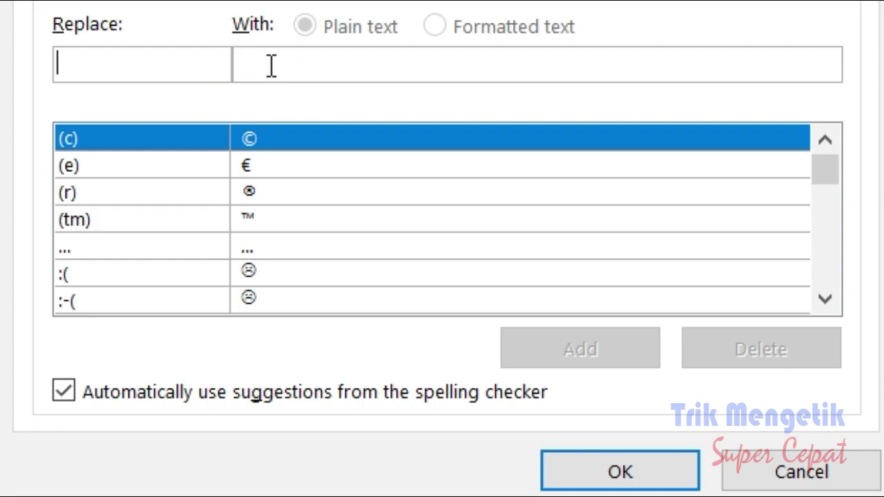
left_click(271, 65)
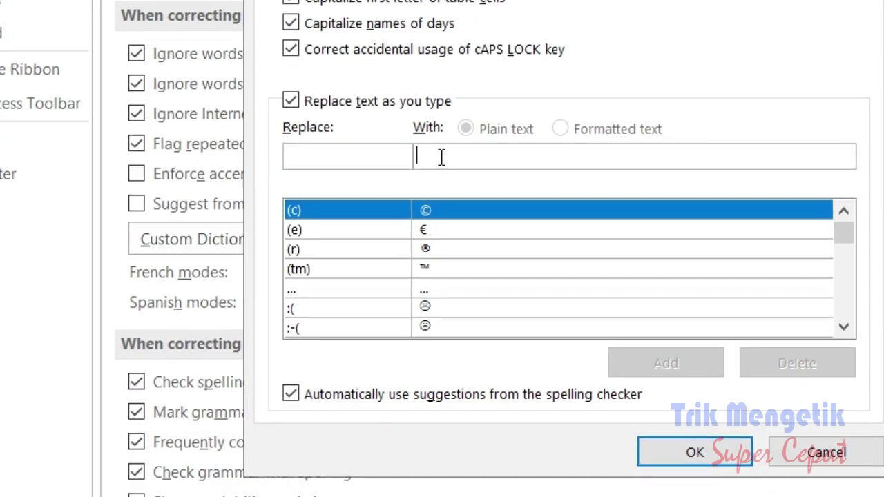
right_click(428, 155)
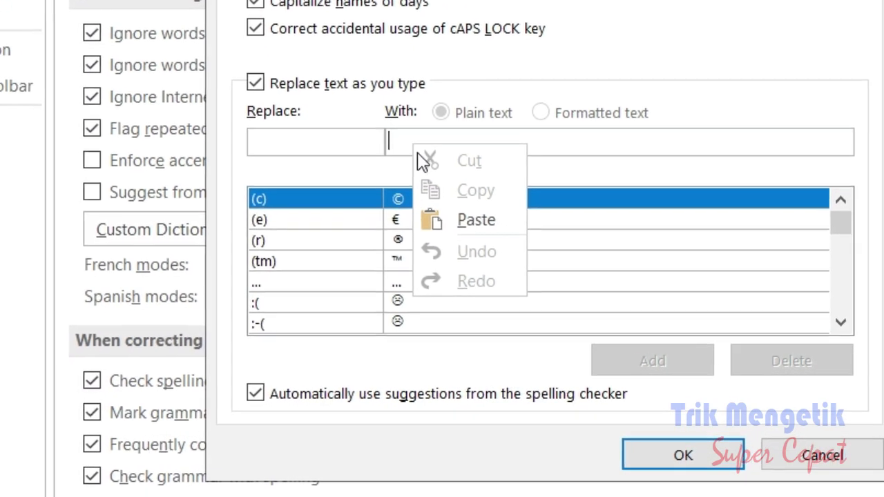
left_click(488, 226)
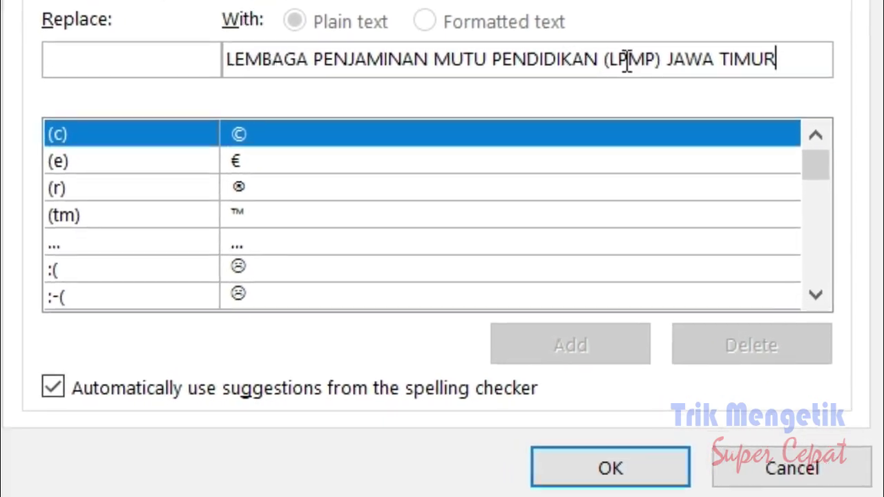
left_click_drag(788, 74, 34, 94)
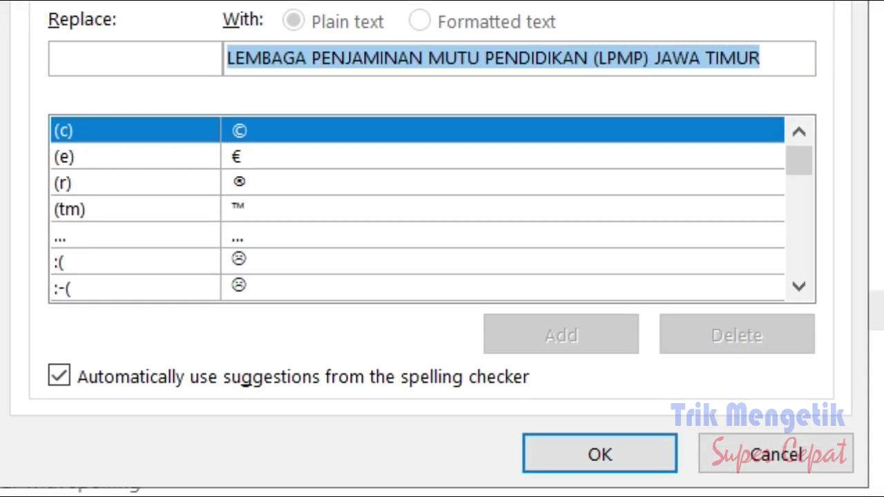
left_click(69, 60)
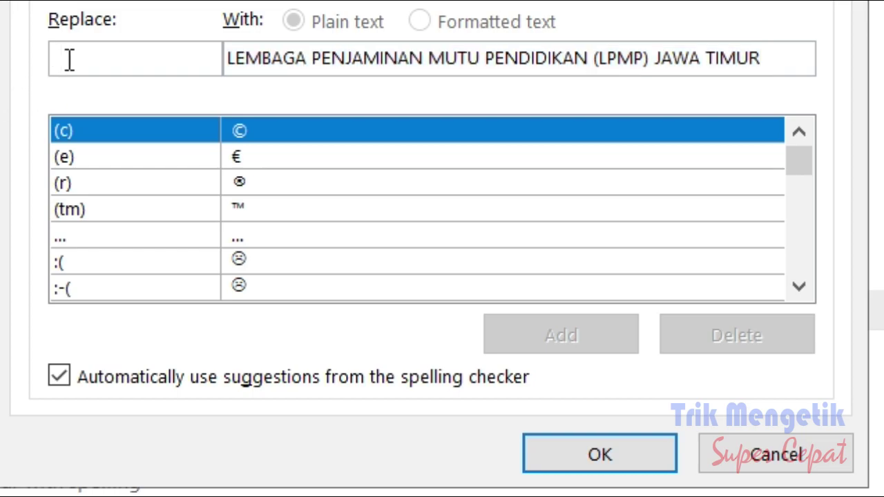
type("ktrku")
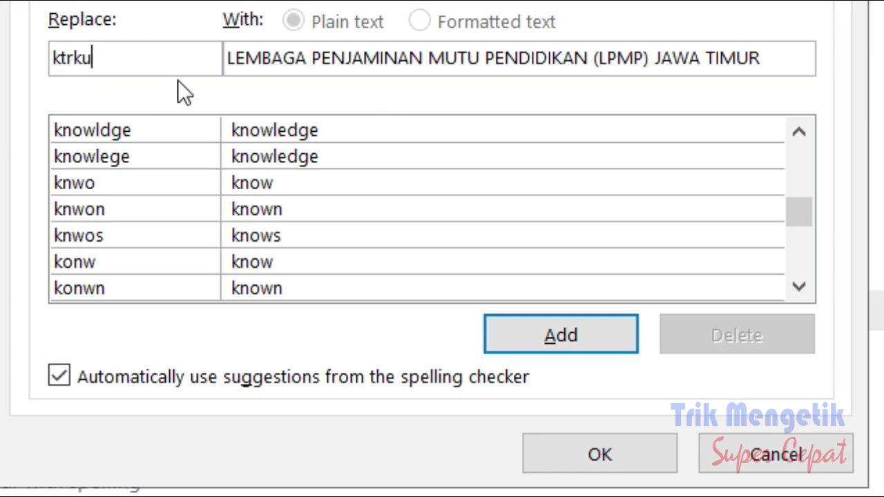
left_click(565, 337)
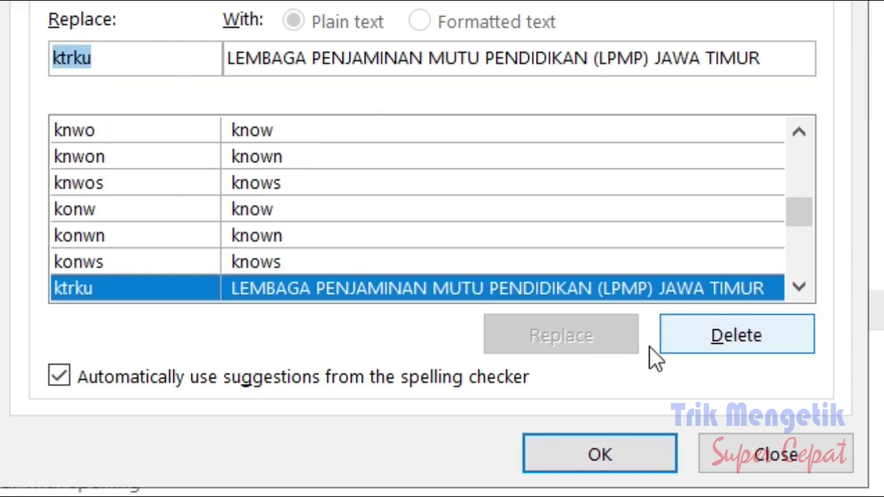
left_click(608, 464)
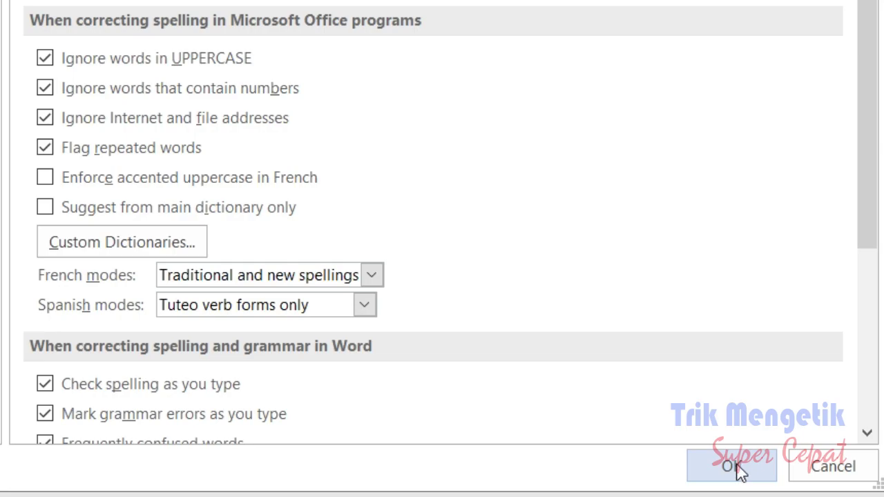
left_click(732, 470)
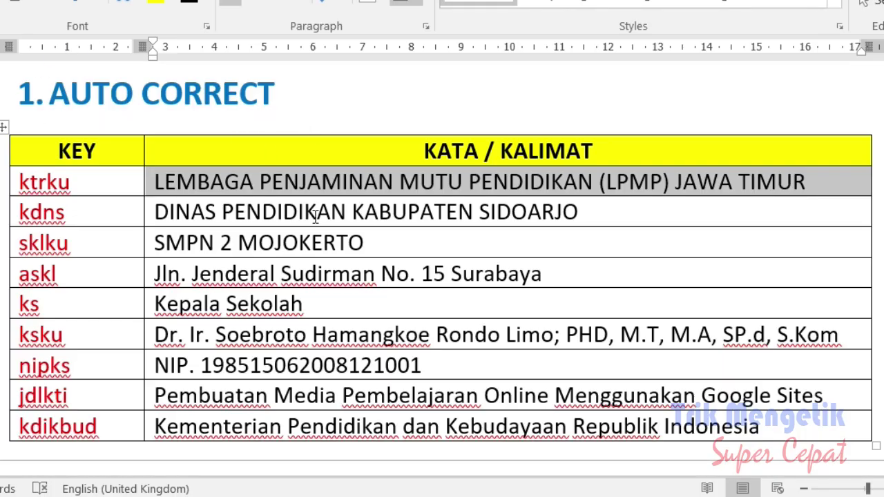
left_click(325, 238)
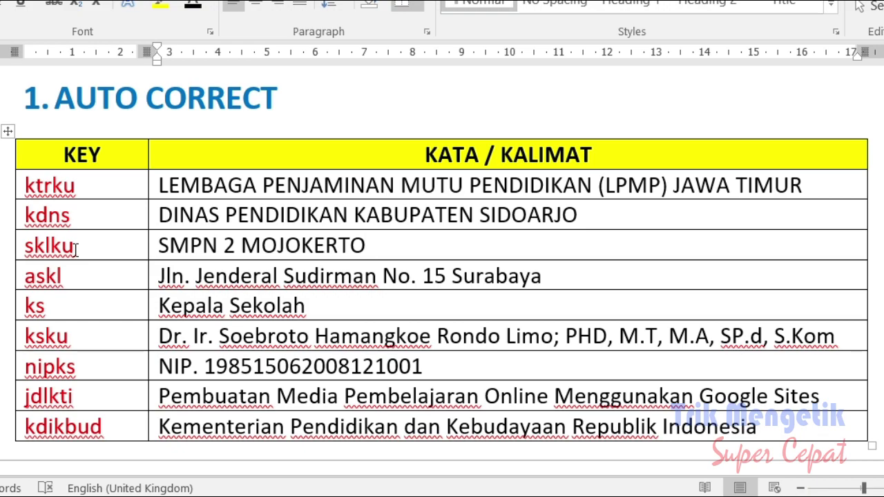
left_click(164, 195)
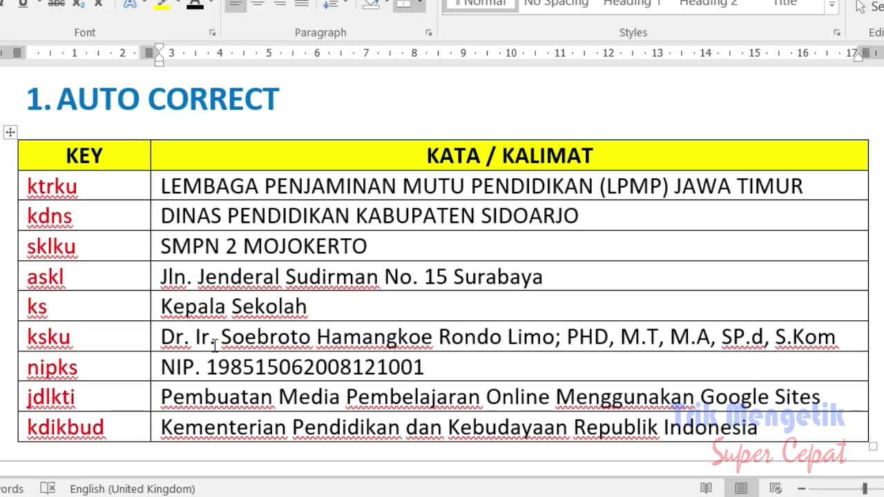
scroll(214, 346, "down", 3)
scroll(215, 346, "down", 5)
scroll(215, 345, "down", 3)
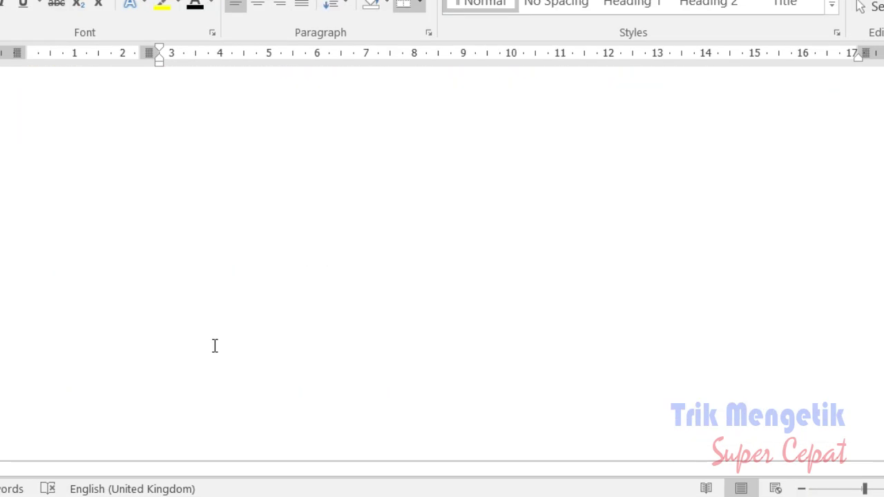
left_click(108, 168)
scroll(173, 186, "up", 1)
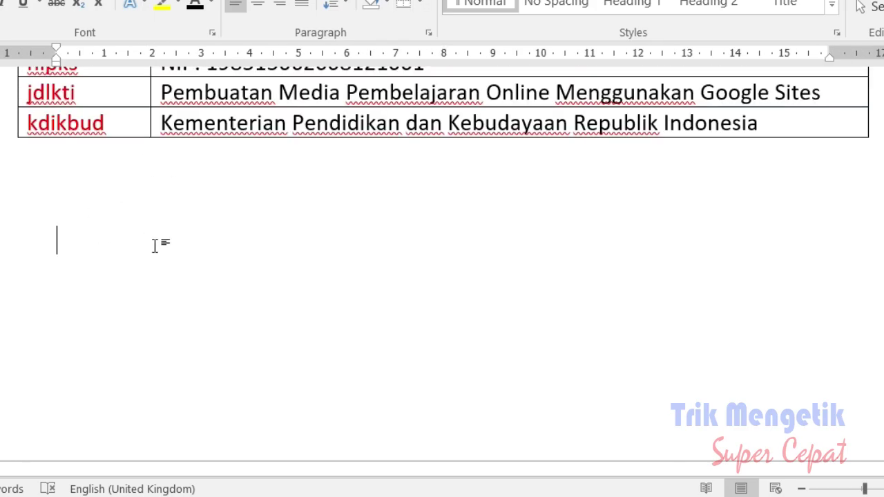
type("ktrku")
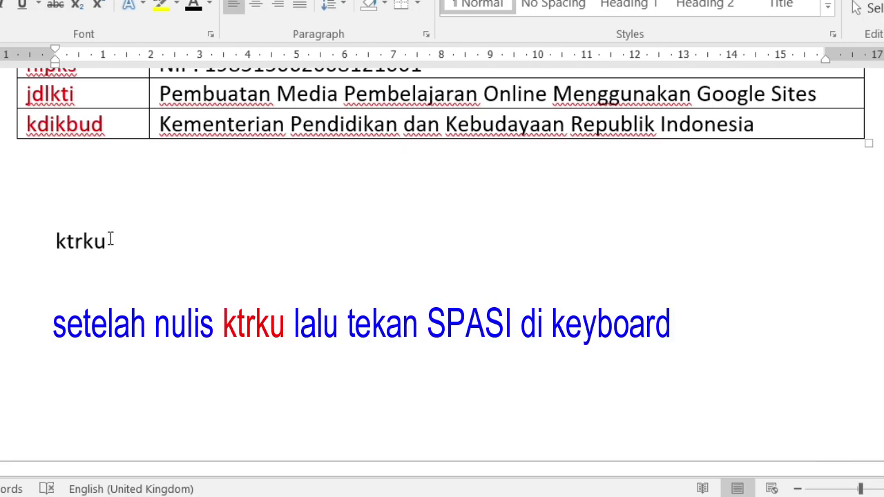
key("space")
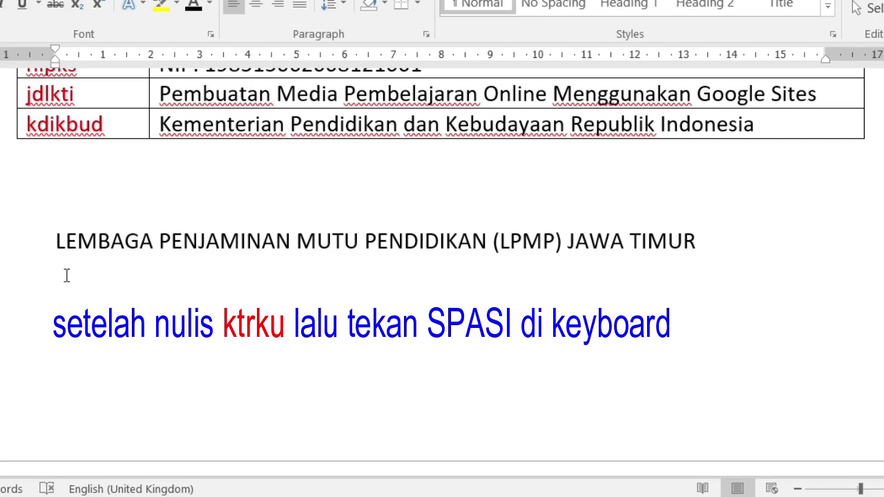
left_click(15, 253)
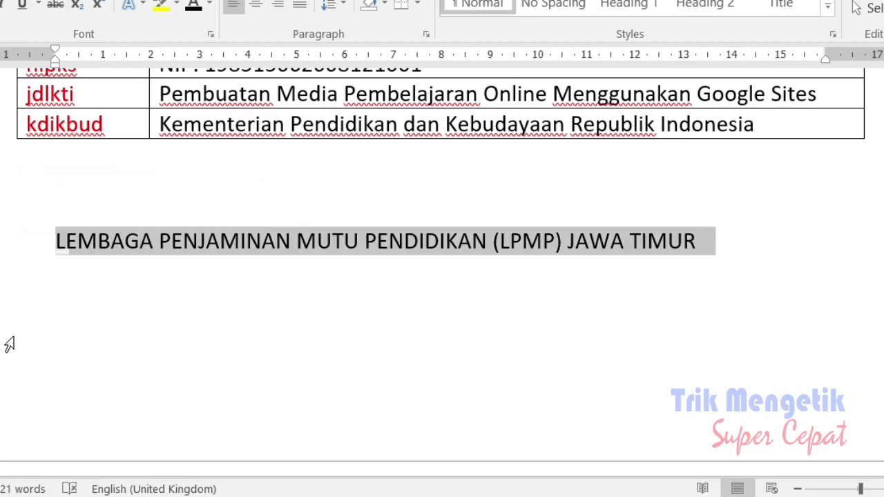
scroll(9, 345, "up", 2)
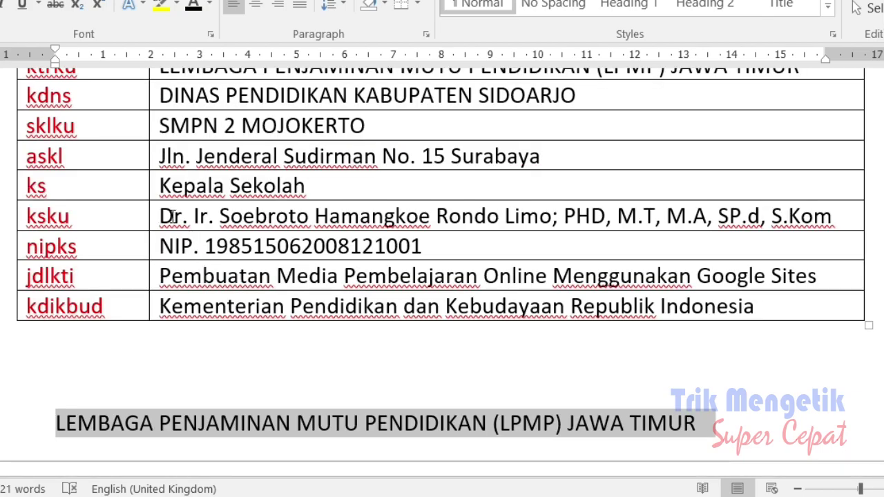
Step: Select and copy the headmaster's full name and titles from the ksku row
left_click(150, 220)
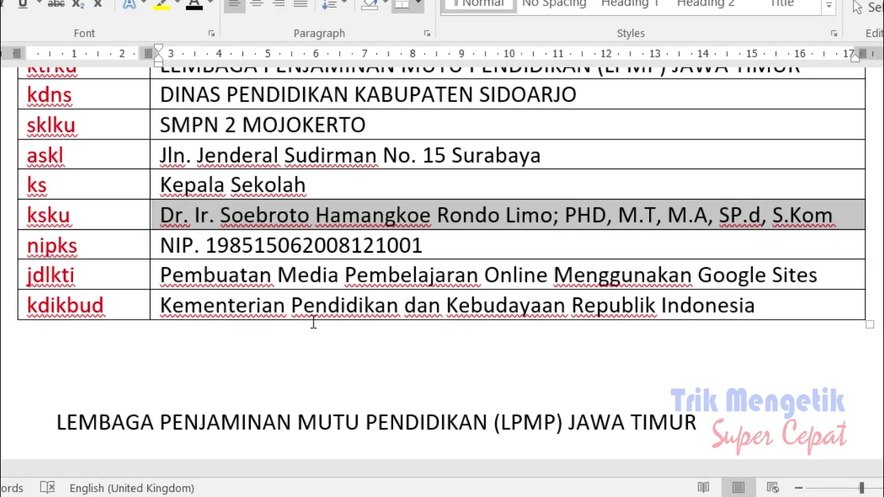
left_click(176, 217)
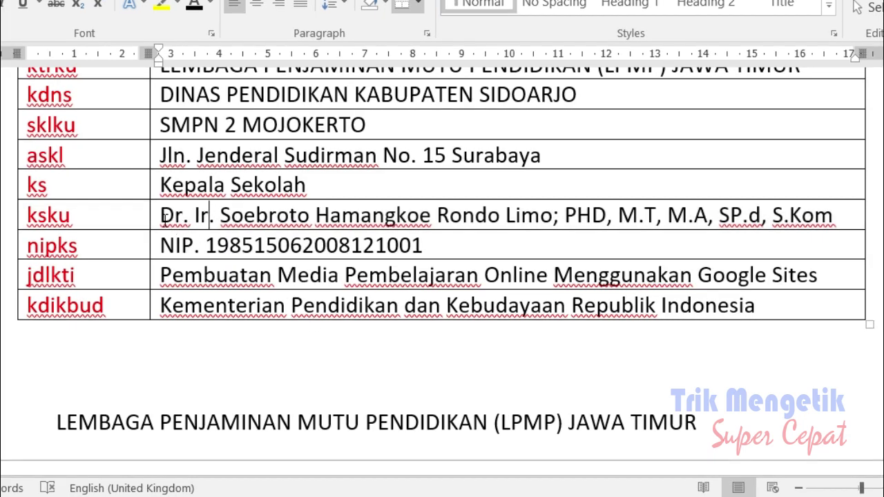
left_click_drag(174, 216, 823, 220)
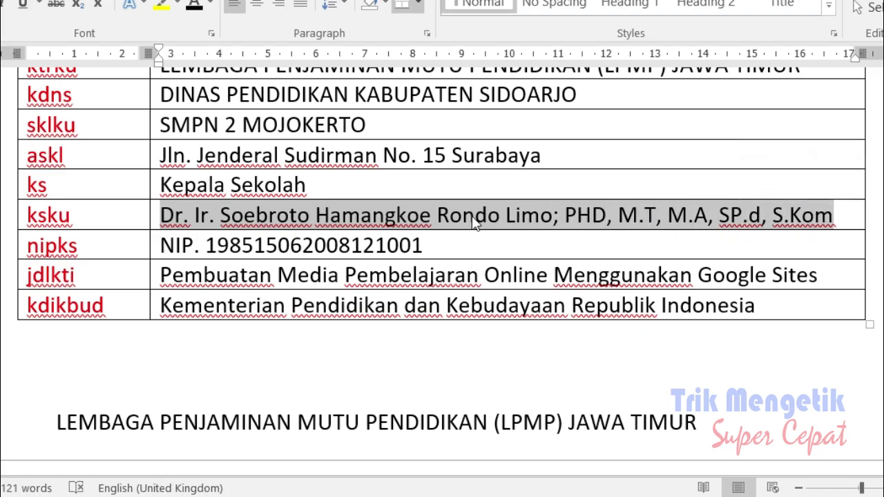
right_click(342, 218)
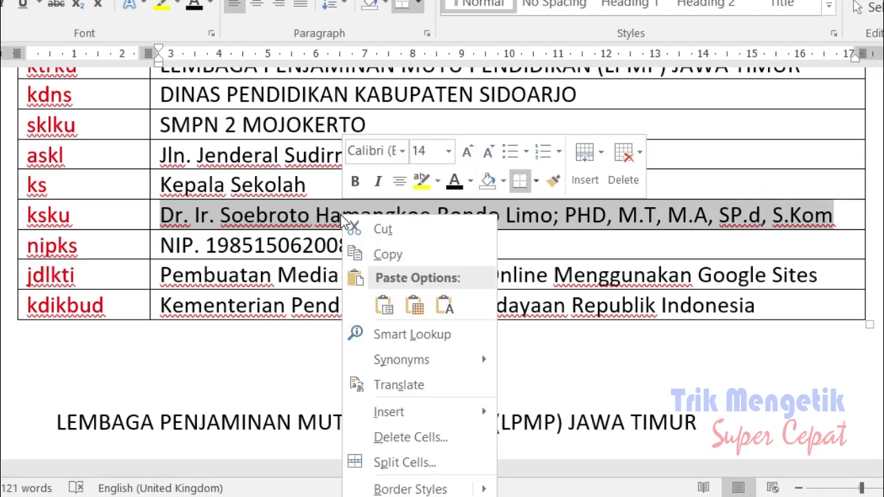
left_click(389, 255)
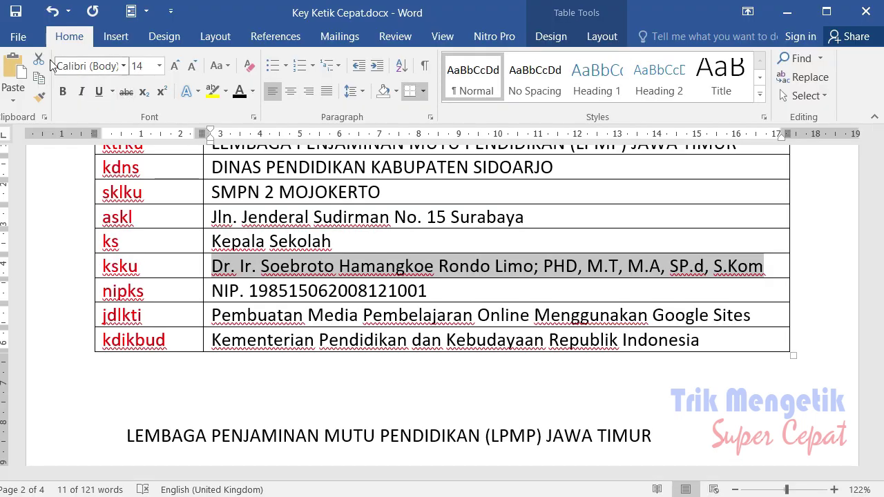
Step: Add an AutoCorrect entry ksku expanding to the copied full name, then close Word Options
left_click(18, 38)
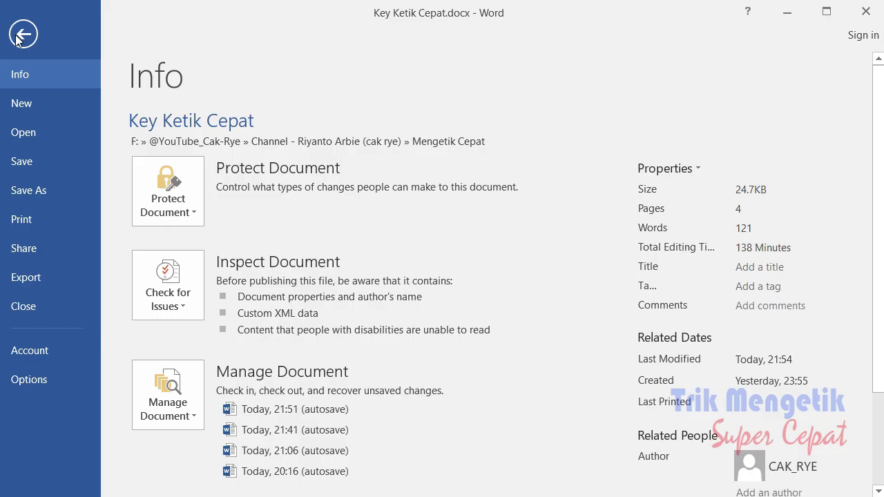
left_click(49, 377)
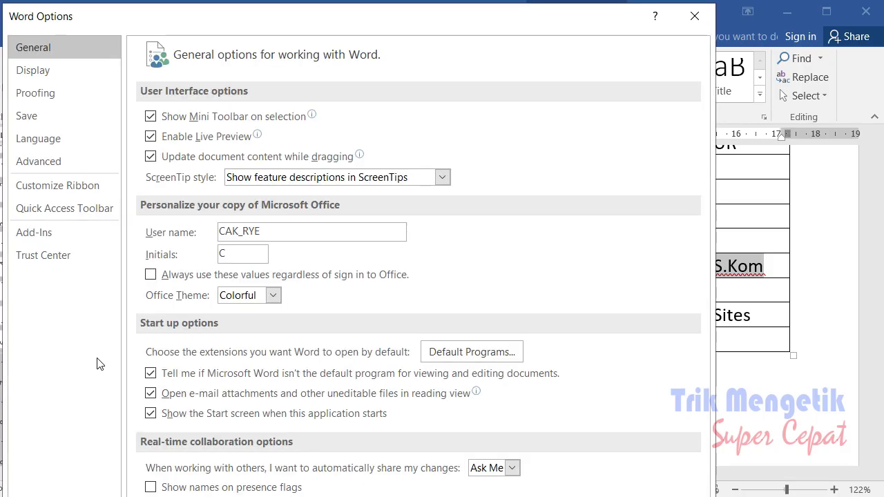
left_click(54, 96)
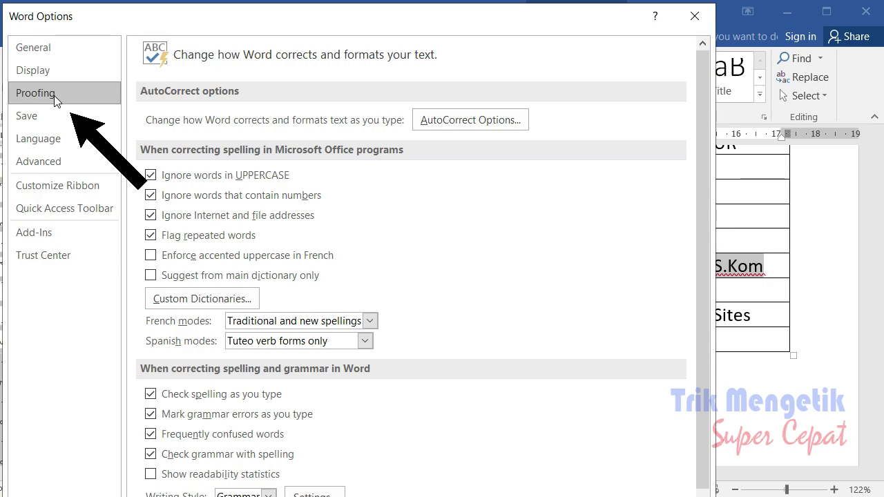
left_click(472, 127)
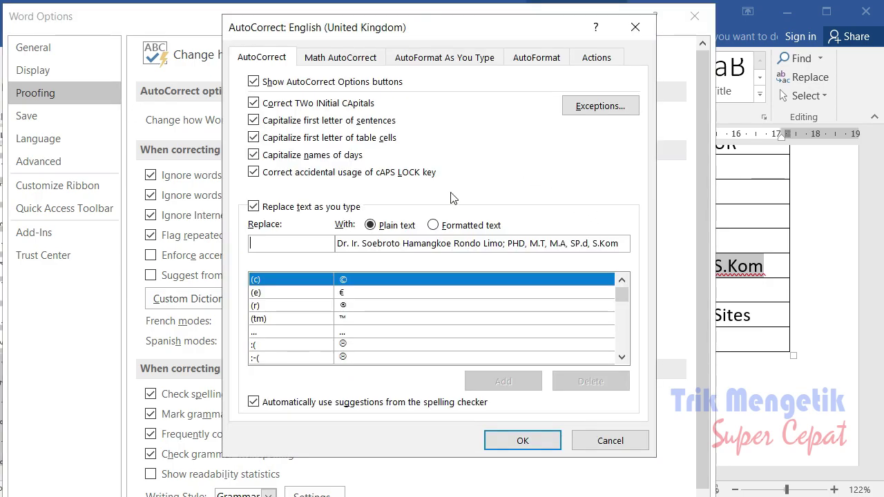
key("Tab")
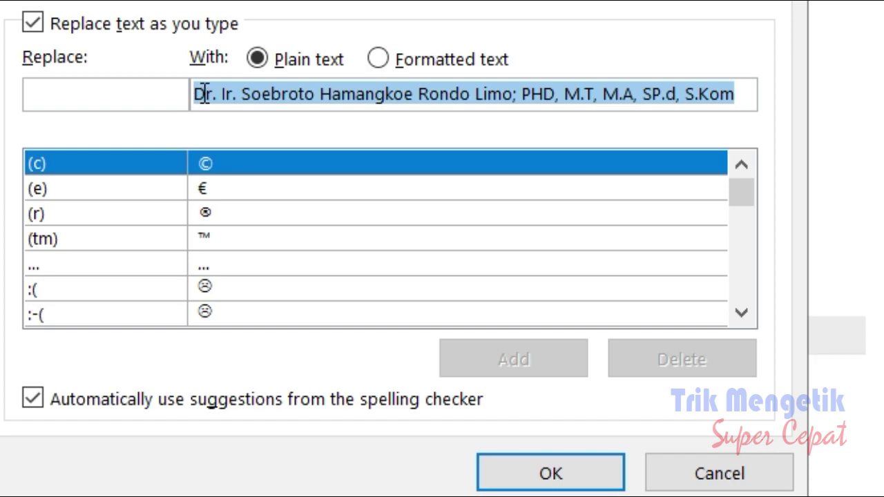
key("ctrl+v")
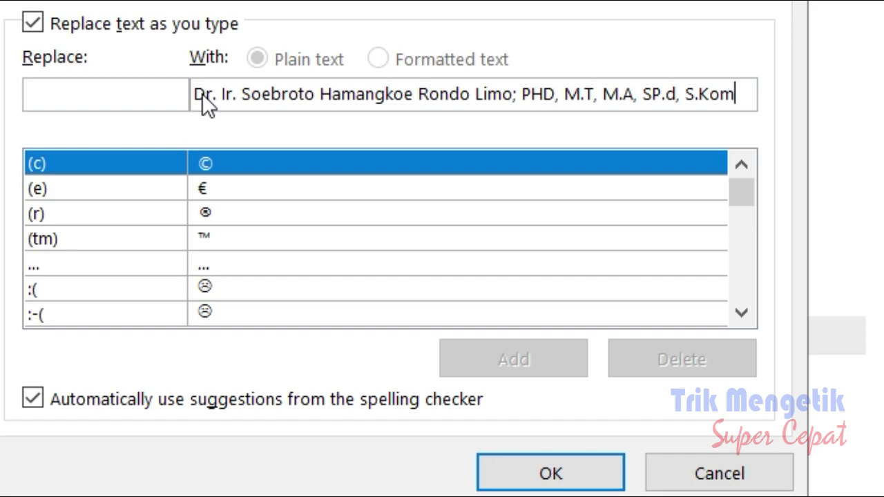
left_click(109, 100)
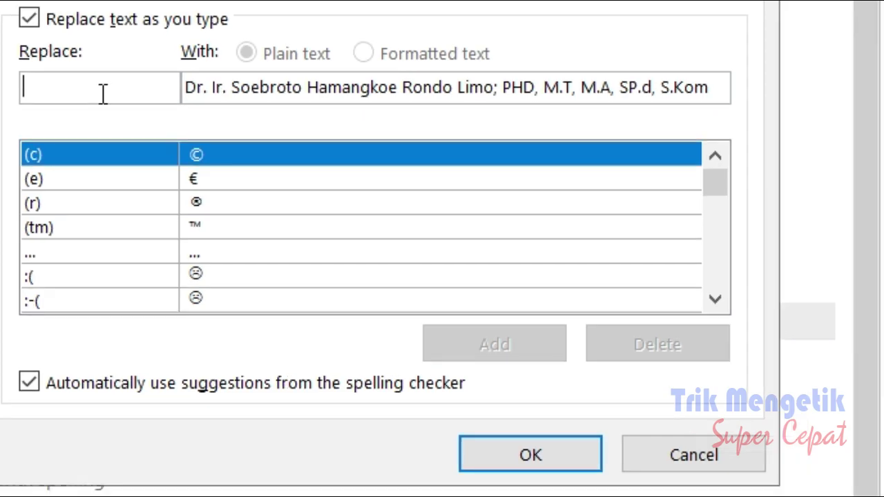
type("k")
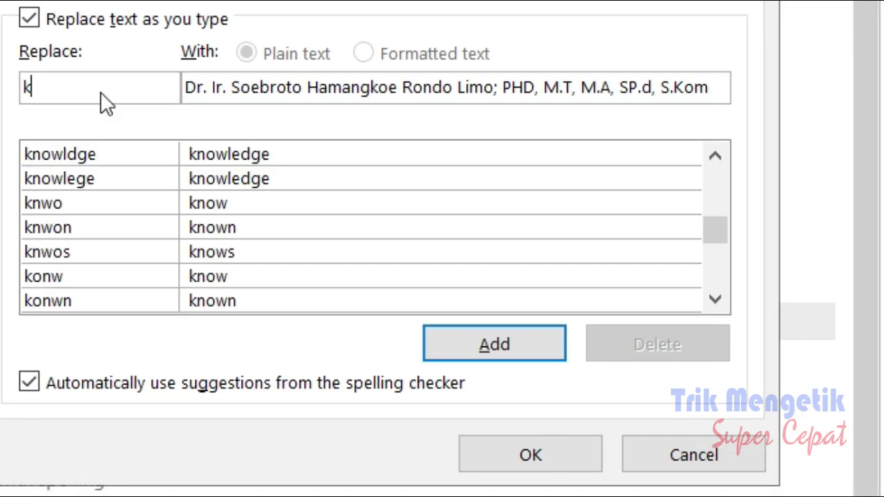
type("sku")
left_click(506, 353)
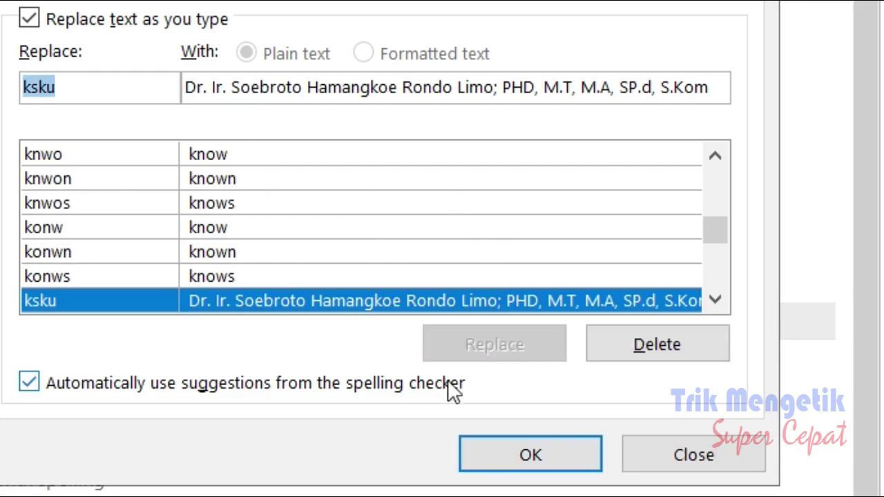
left_click(545, 456)
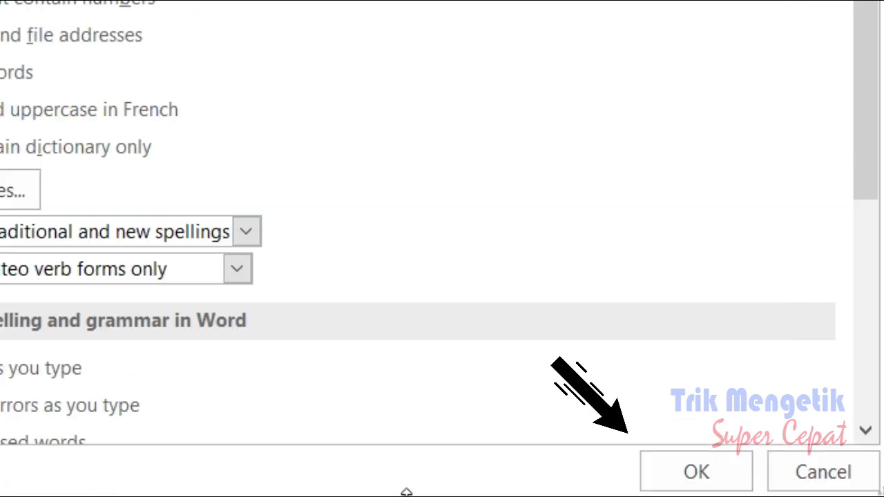
left_click(696, 483)
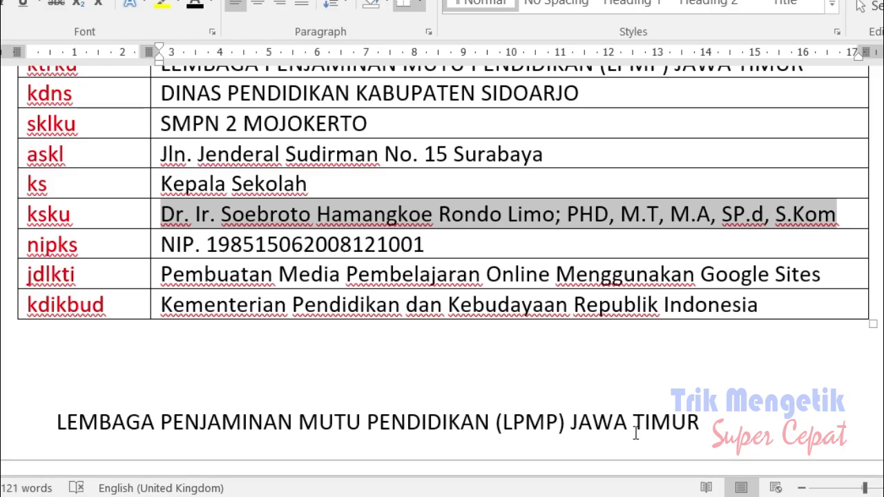
Step: Type ksku below the LEMBAGA line so it expands into the headmaster's full name and degrees
left_click(105, 213)
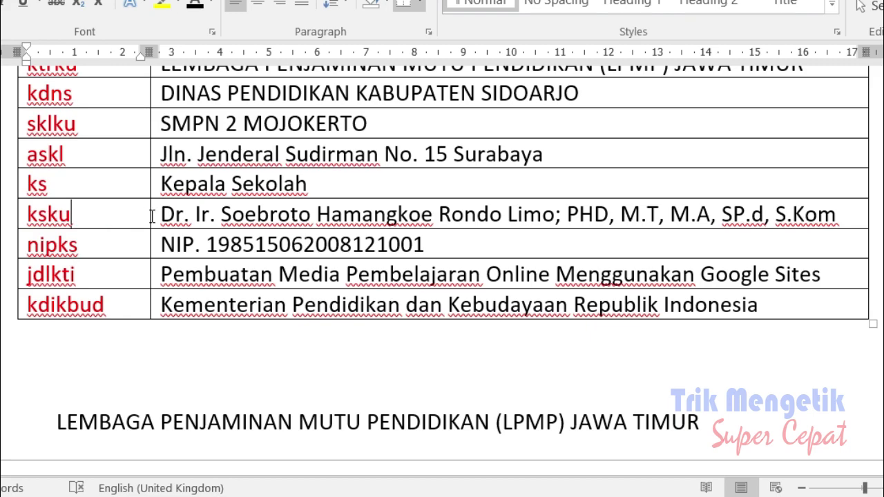
scroll(315, 430, "down", 3)
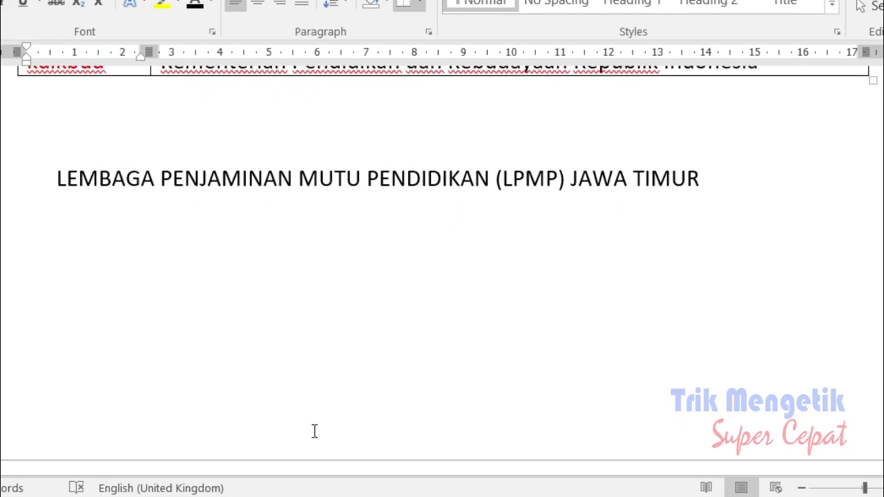
type("ksku")
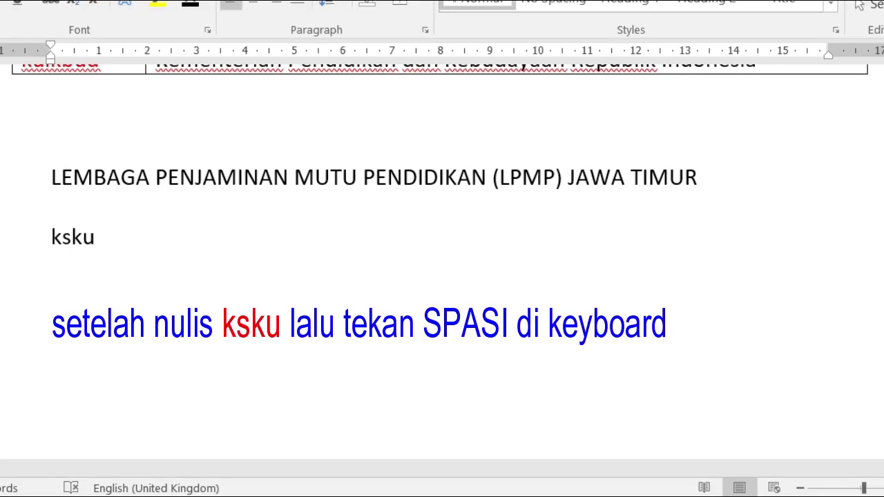
key("space")
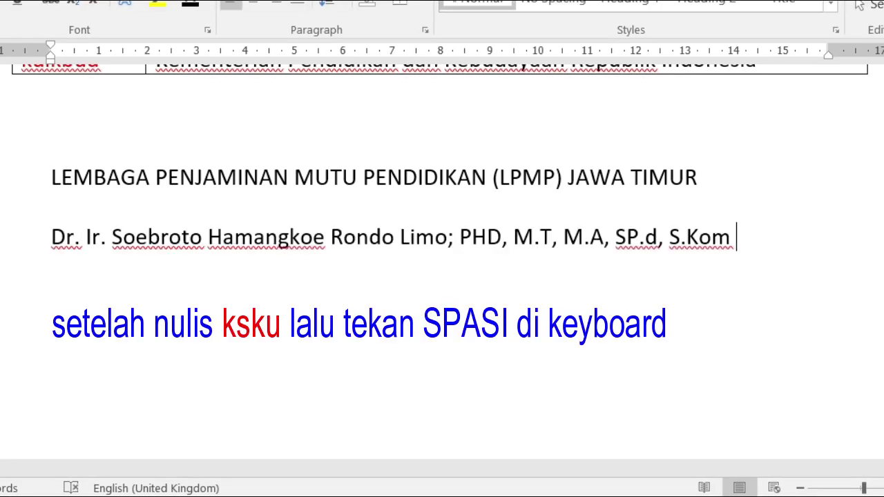
scroll(442, 263, "up", 3)
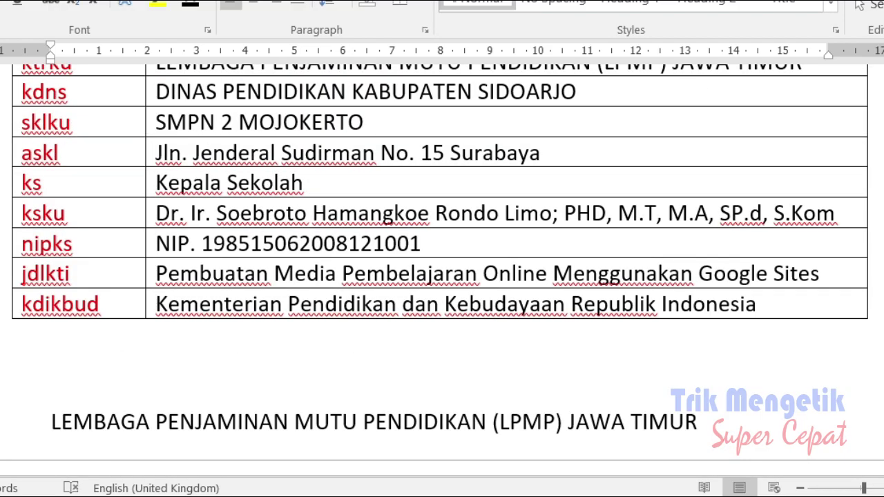
scroll(442, 263, "down", 3)
Step: Scroll back to the TRIK PENGETIKAN SUPER CEPAT overview listing AUTO CORRECT, AUTO TEXT and AUDIO
scroll(442, 263, "up", 4)
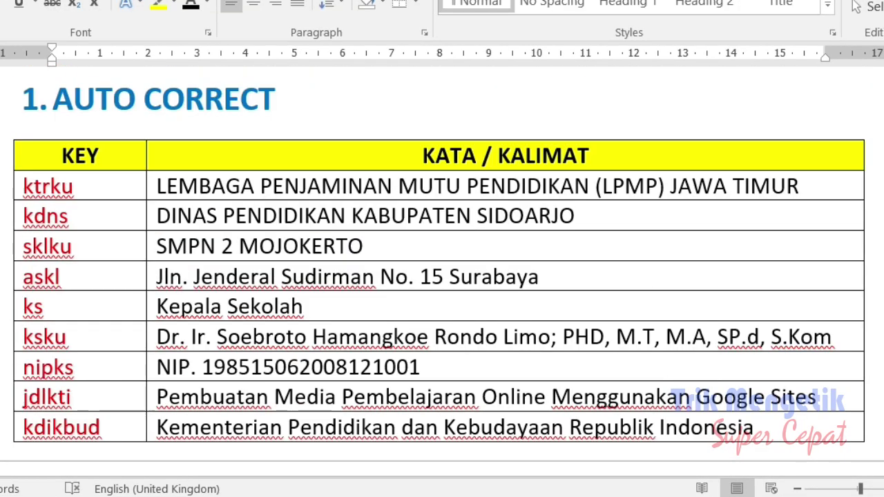
scroll(442, 262, "up", 4)
scroll(442, 263, "down", 3)
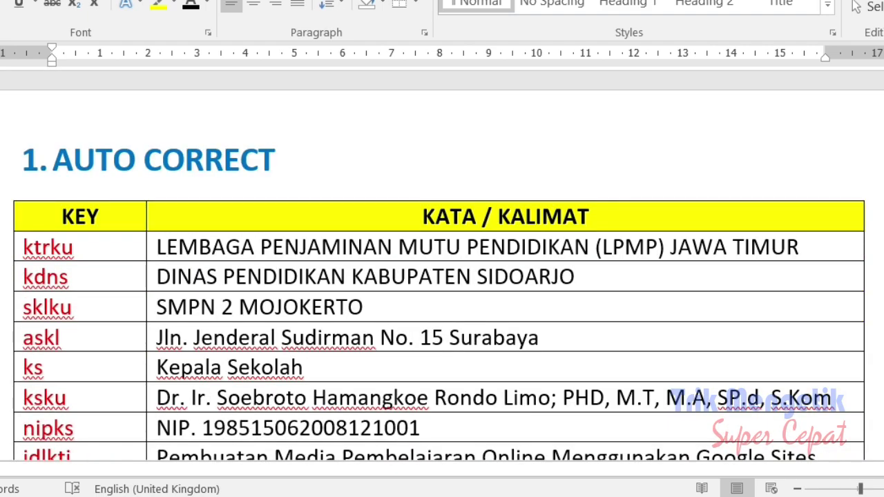
scroll(442, 277, "down", 1)
scroll(442, 276, "down", 1)
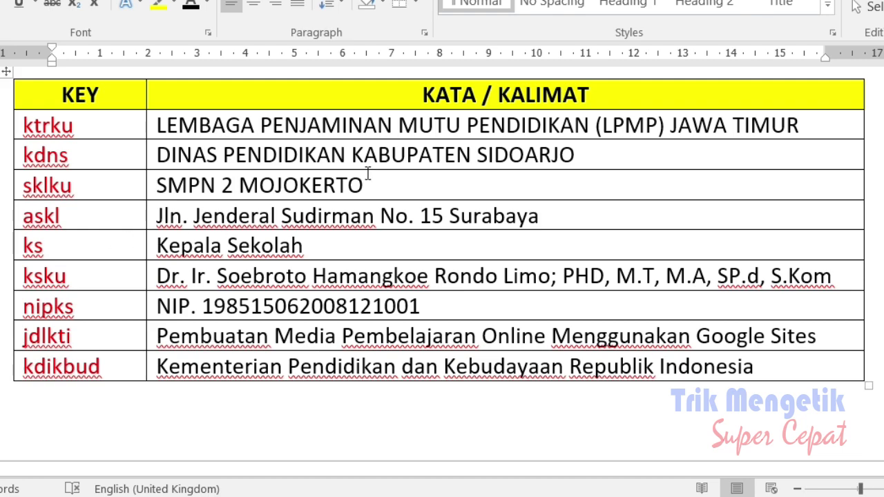
scroll(373, 169, "up", 1)
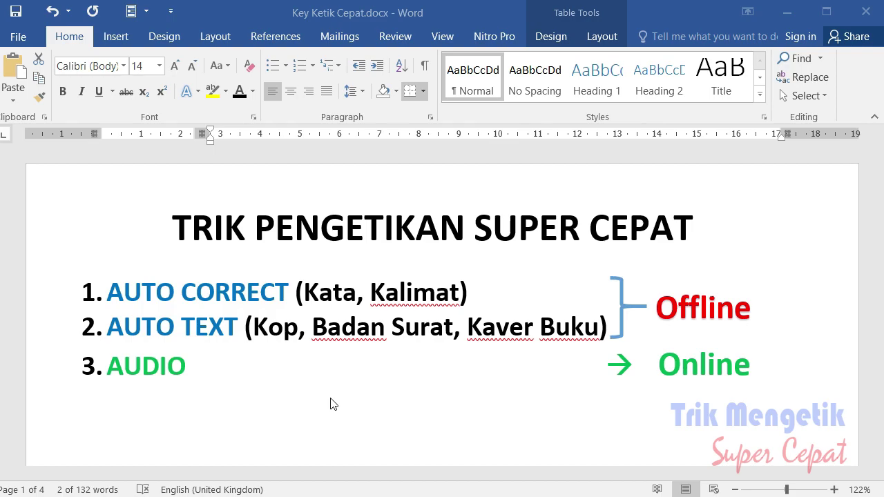
Step: Select the LPMP Jawa Timur letterhead down through the line below its blue rule
scroll(357, 381, "down", 5)
scroll(357, 381, "down", 3)
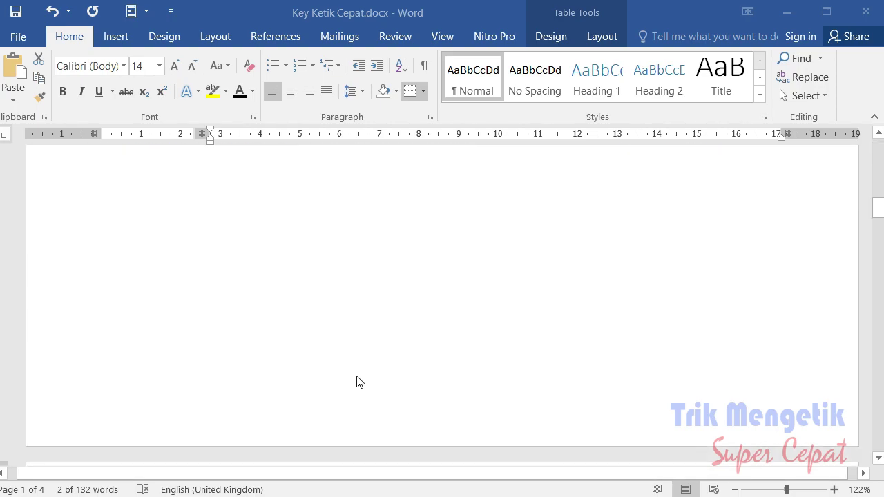
scroll(356, 381, "down", 5)
scroll(356, 381, "down", 5)
scroll(357, 382, "down", 10)
scroll(357, 381, "down", 2)
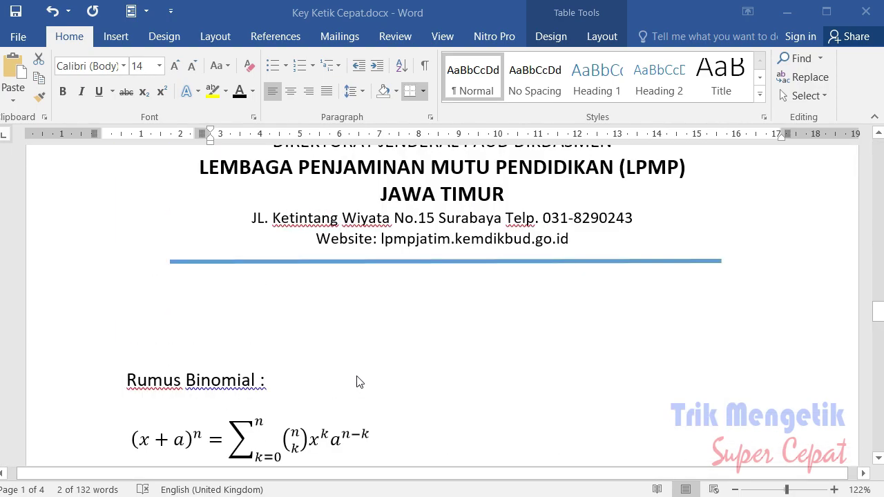
scroll(357, 381, "up", 3)
scroll(356, 381, "up", 1)
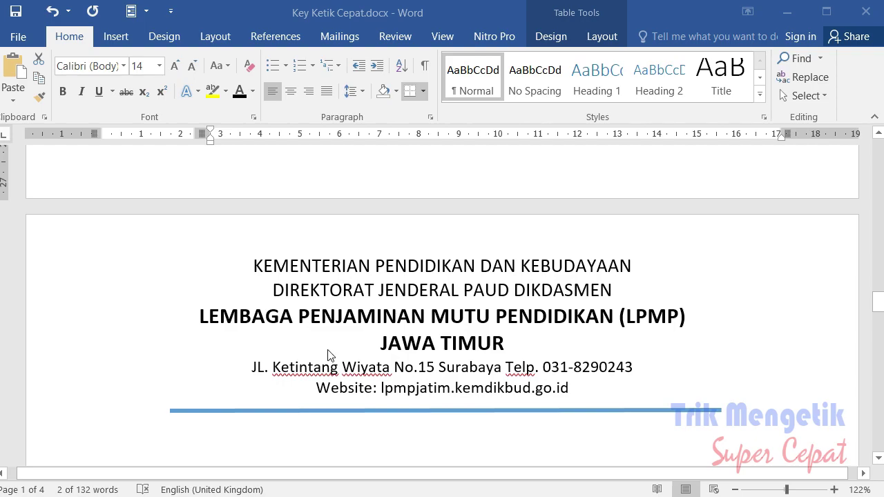
left_click_drag(274, 266, 482, 412)
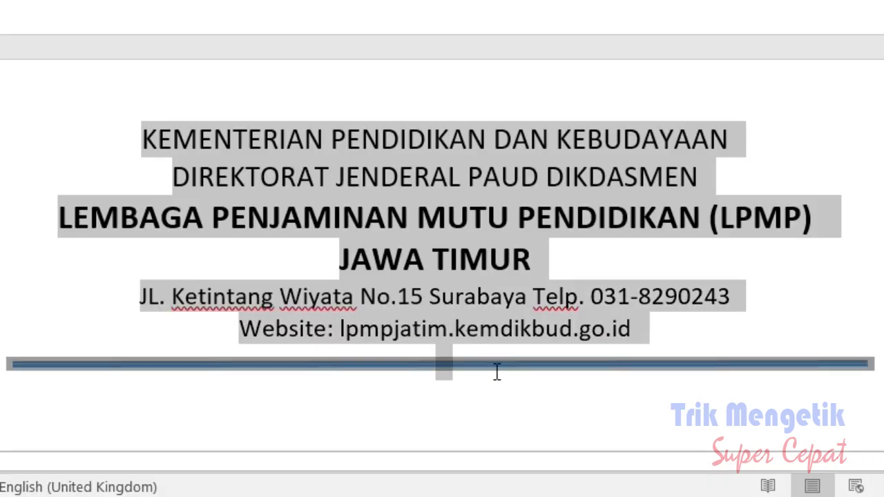
left_click_drag(494, 368, 503, 394)
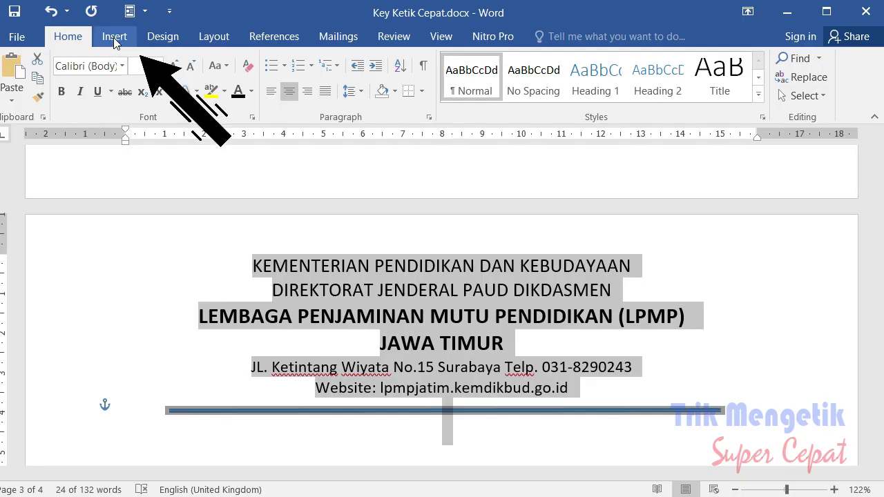
Step: Save the selected letterhead to the Quick Part Gallery under the name kop
left_click(114, 36)
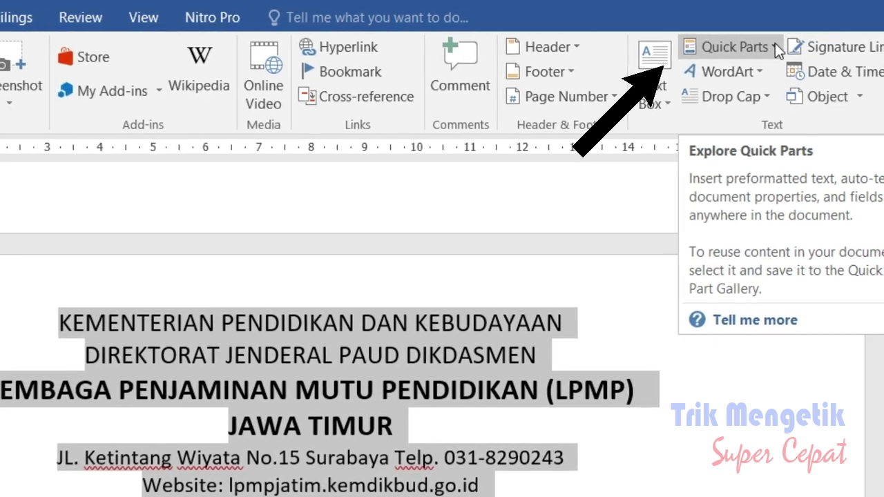
left_click(774, 45)
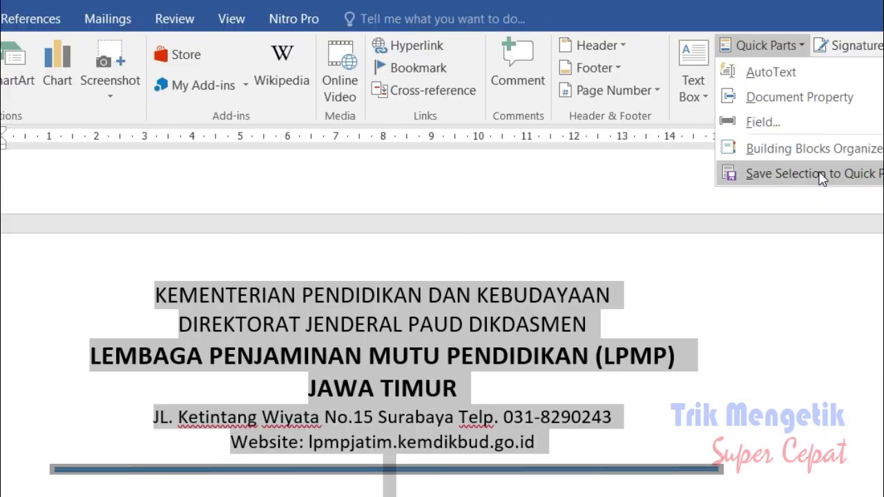
left_click(611, 247)
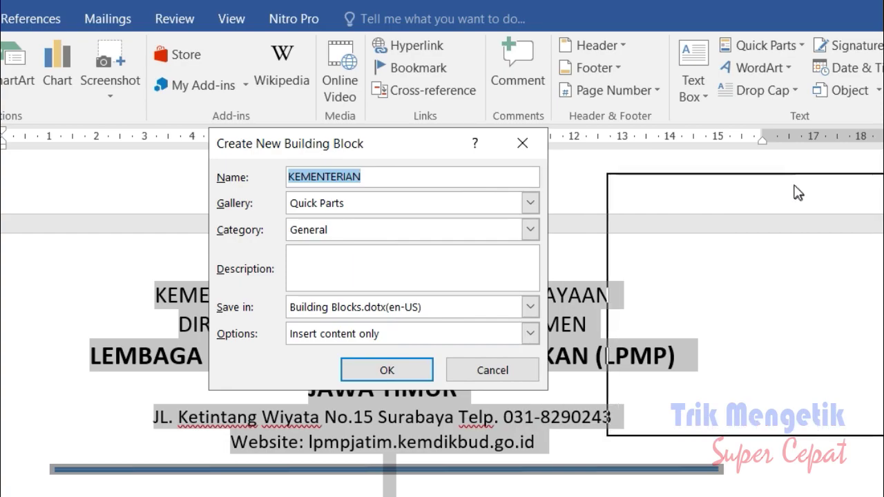
mouse_move(570, 163)
left_mouse_down()
mouse_move(808, 181)
mouse_move(586, 187)
left_mouse_up()
type("kop")
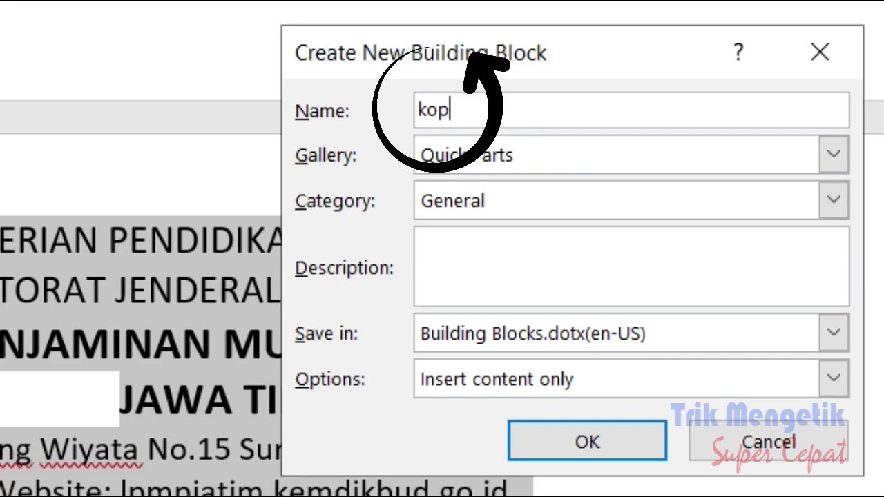
left_click(586, 445)
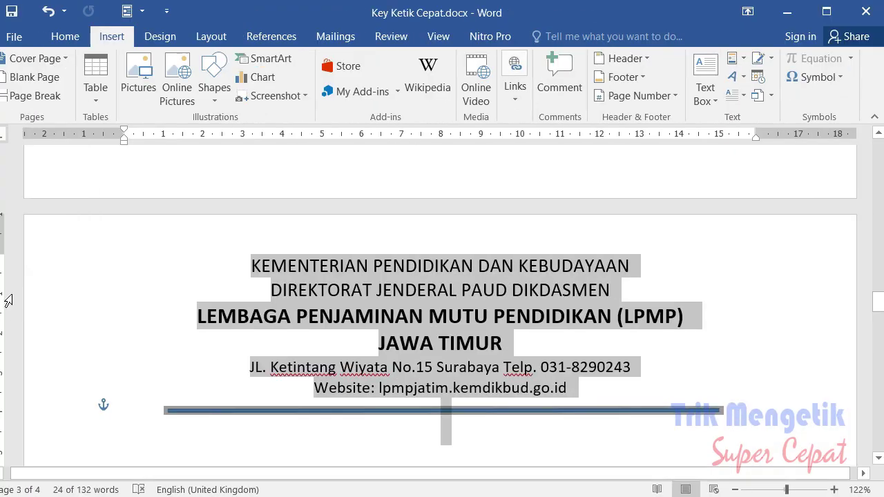
Step: In a new blank document, type kop and expand it with F3 into the letterhead
left_click(18, 40)
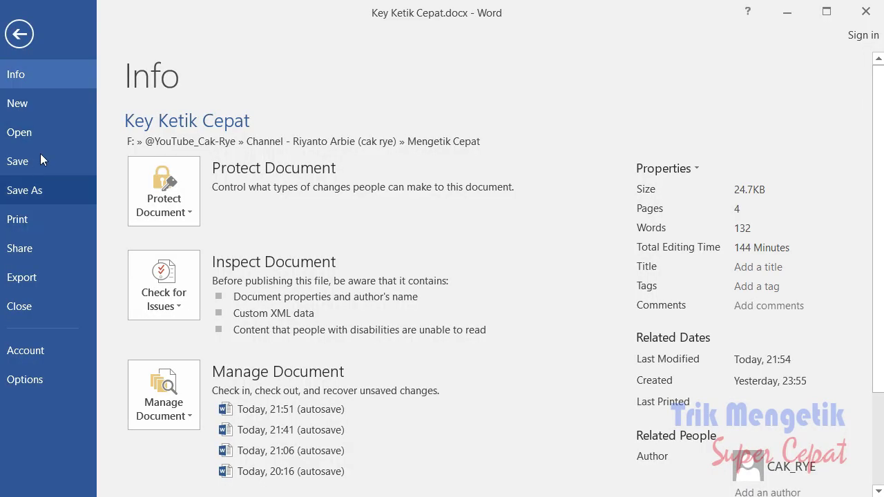
left_click(34, 103)
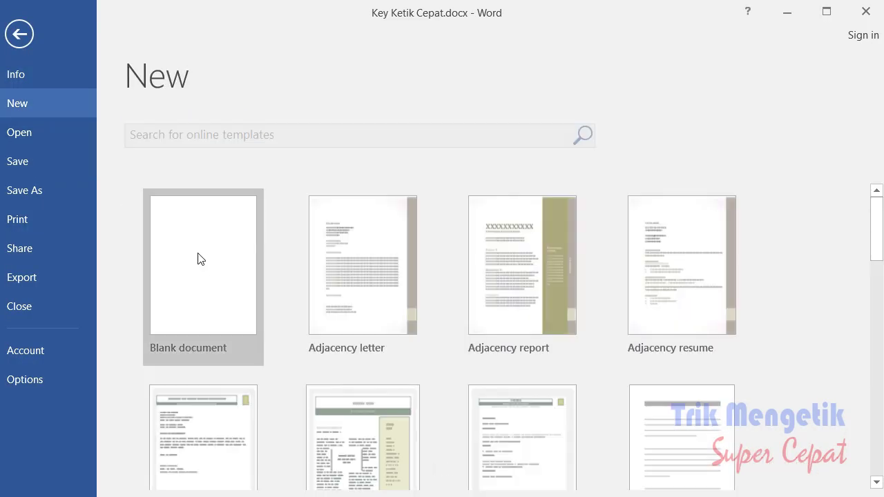
left_click(205, 275)
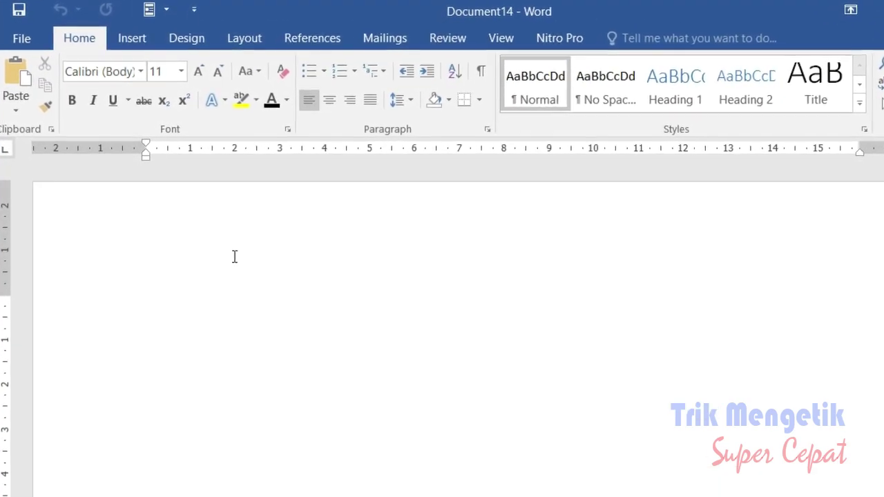
type("kop")
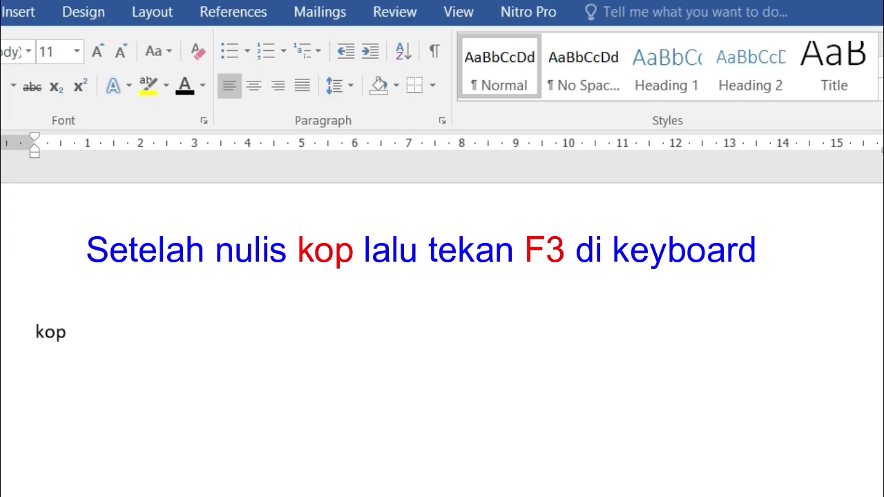
key("F3")
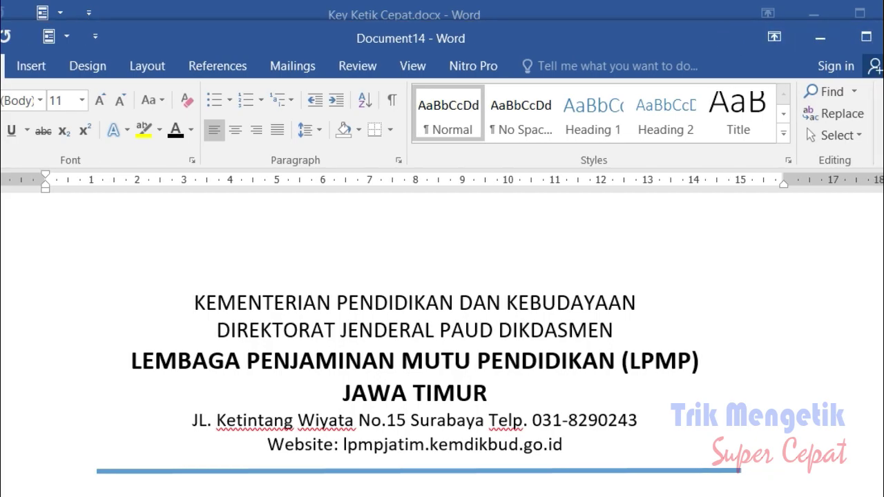
Step: Close the test document without saving and scroll to the binomial formula in Key Ketik Cepat
key("alt+F4")
left_click(208, 370)
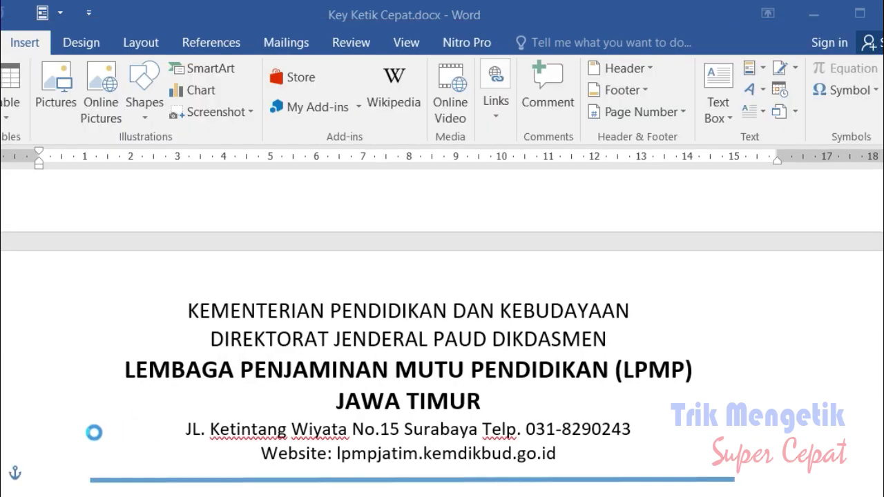
left_click(694, 310)
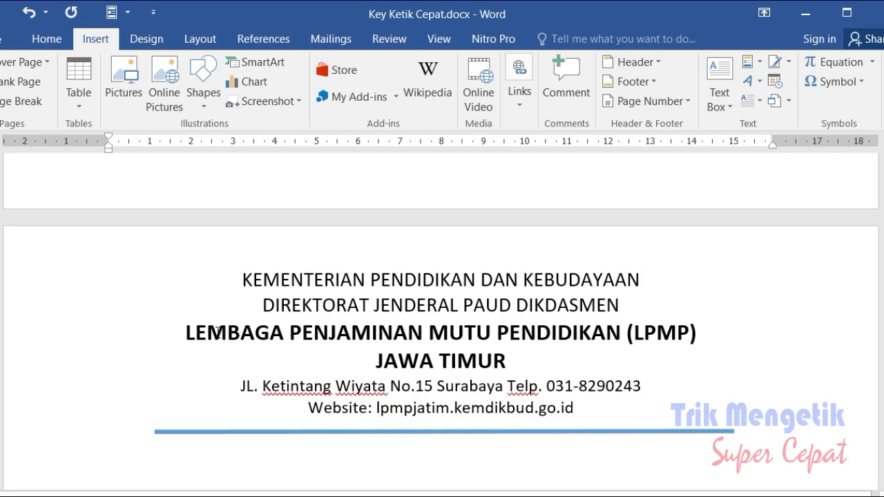
scroll(179, 345, "down", 3)
scroll(178, 346, "down", 2)
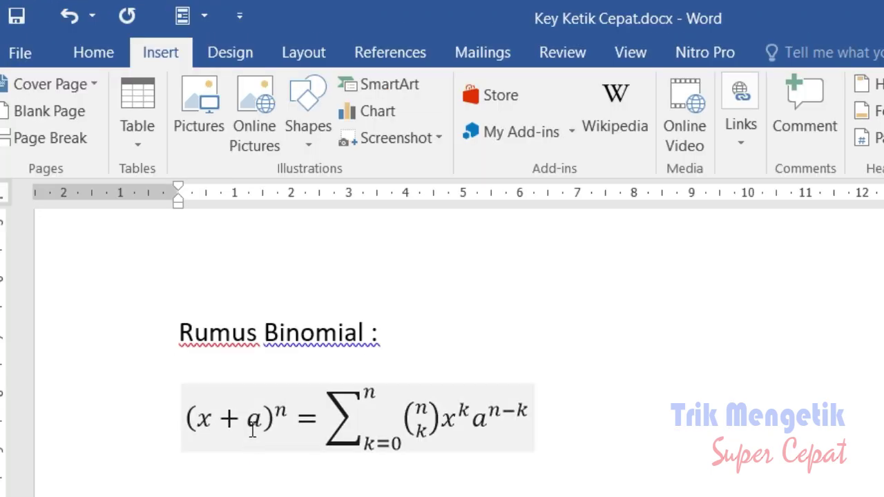
Step: Save the selected binomial equation to the Quick Part Gallery under the name binomial
left_click(251, 424)
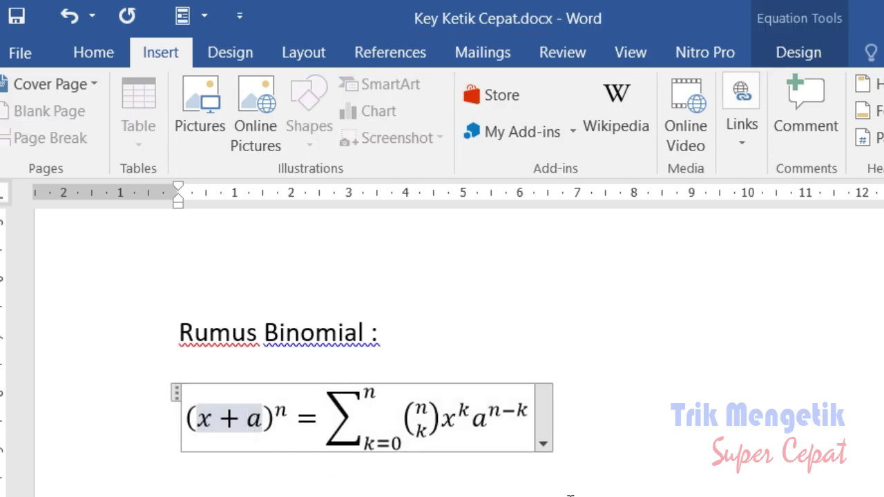
left_click(570, 493)
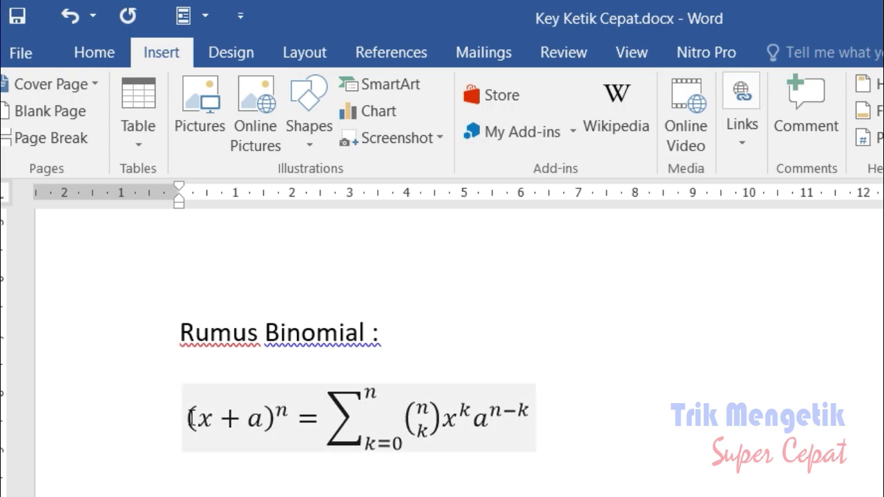
double_click(177, 410)
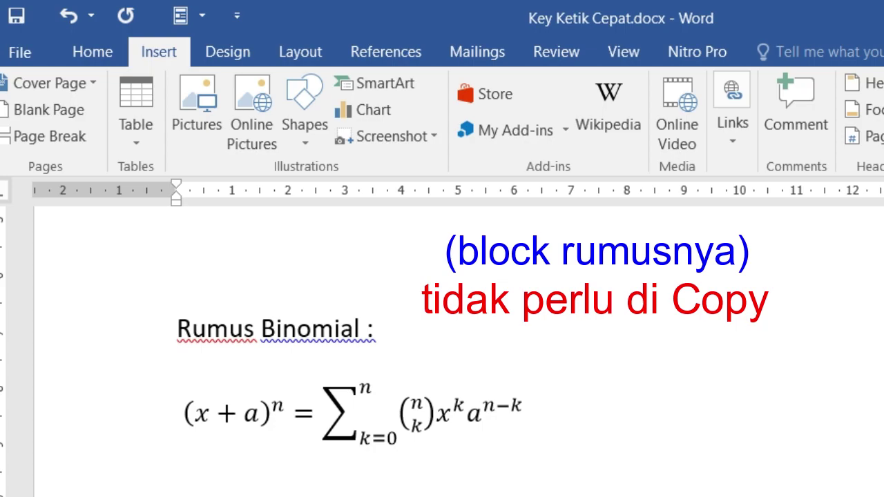
left_click(136, 424)
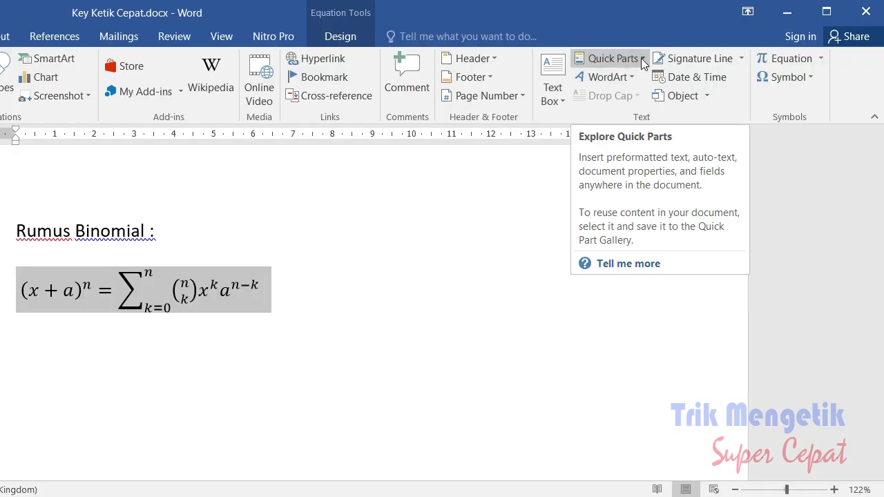
left_click(640, 62)
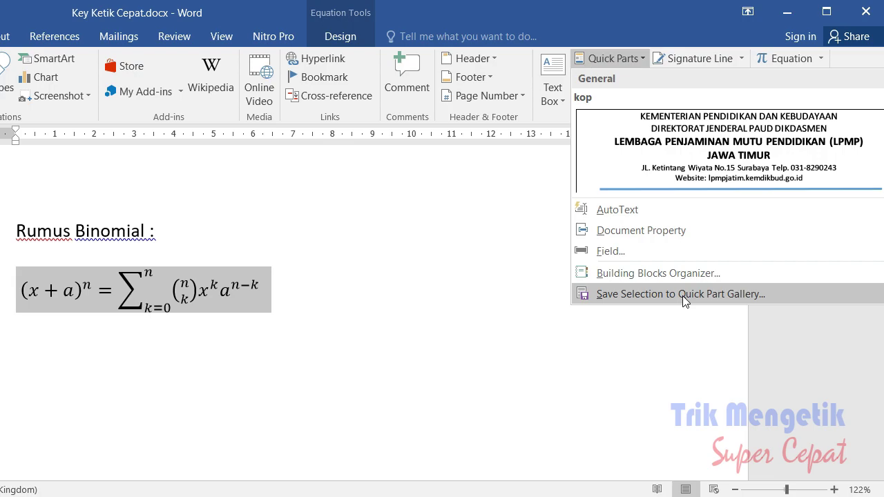
left_click(683, 296)
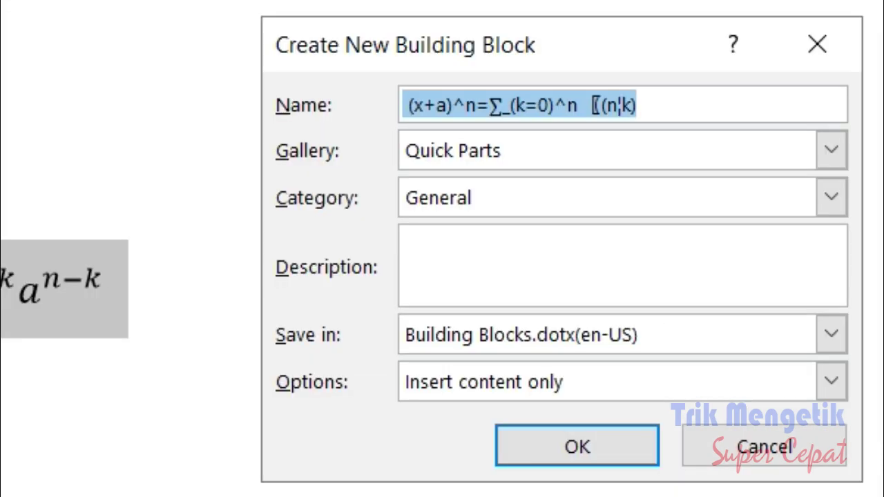
type("bino")
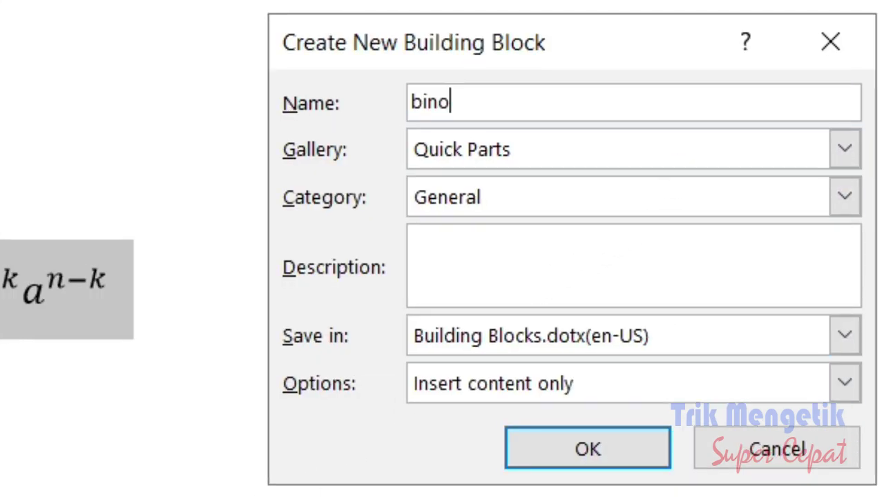
type("mial")
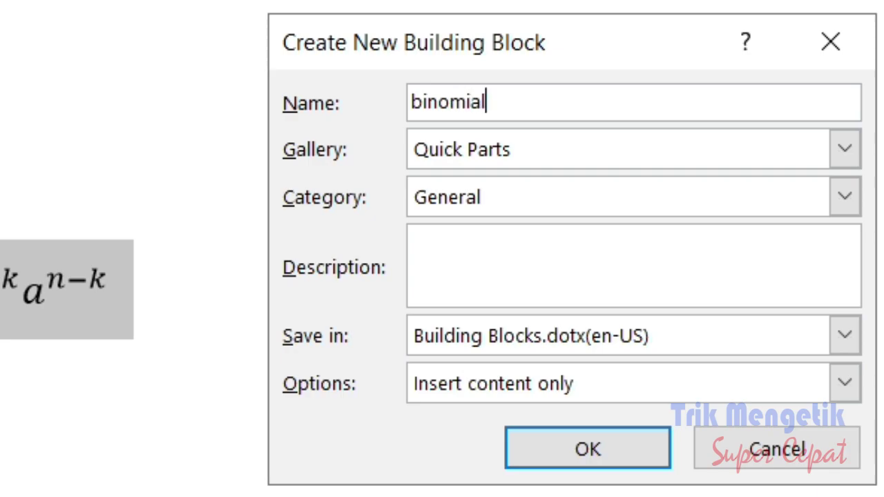
left_click(585, 438)
type("binomial")
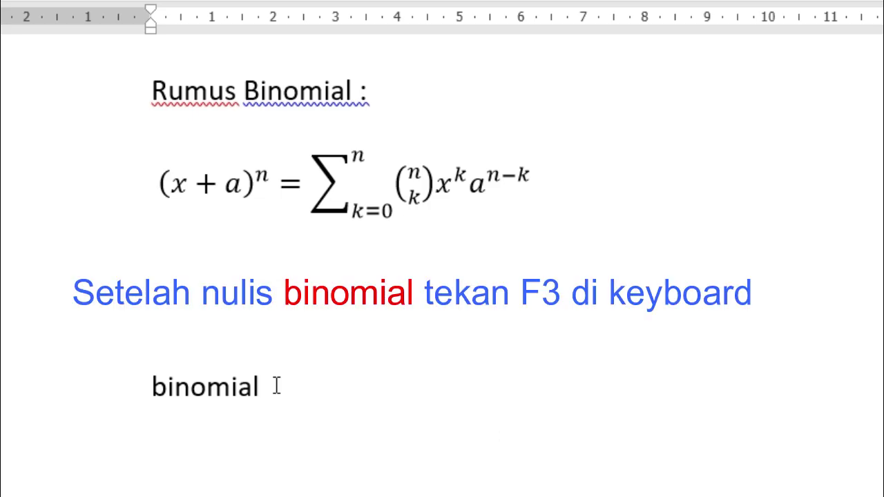
Step: Expand the typed word binomial with F3 into a second copy of the formula
key("F3")
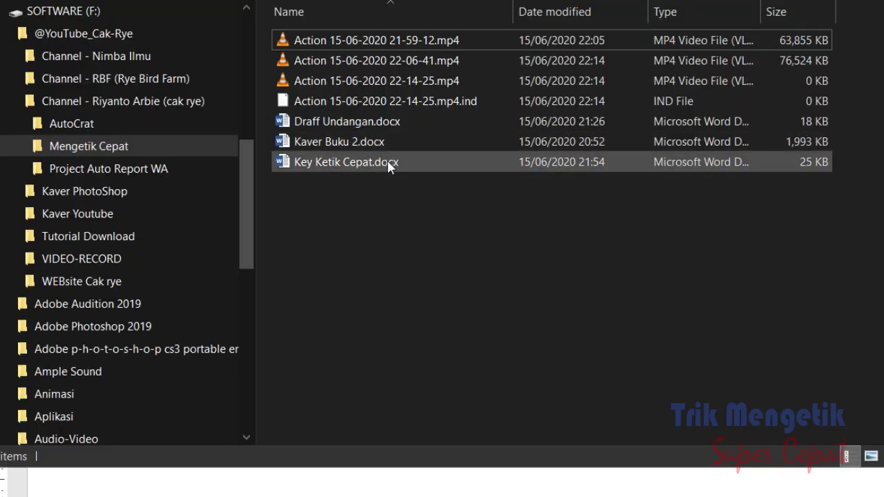
double_click(364, 129)
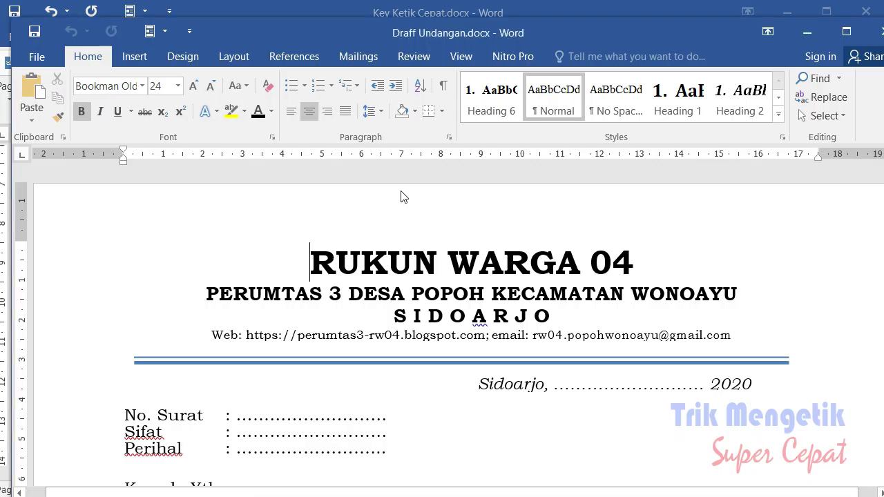
double_click(571, 13)
scroll(499, 322, "down", 3)
scroll(399, 334, "down", 5)
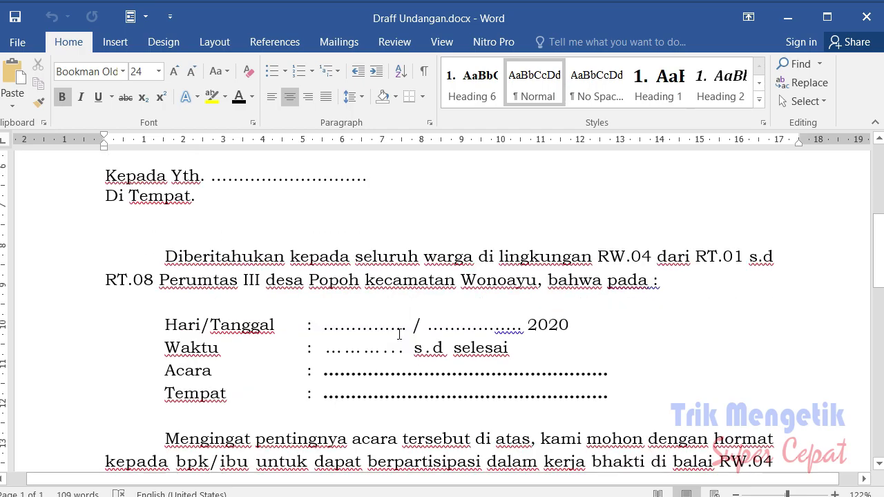
scroll(399, 334, "down", 5)
scroll(399, 334, "down", 3)
scroll(399, 335, "up", 7)
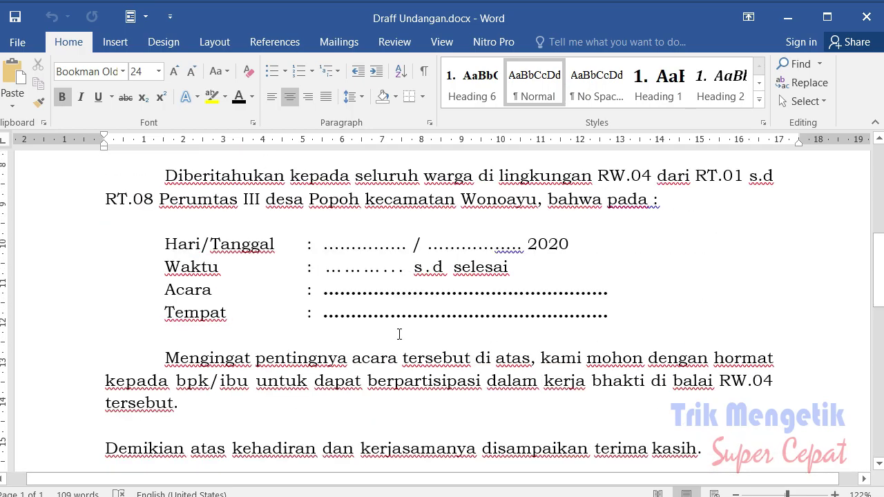
scroll(399, 334, "up", 6)
scroll(399, 334, "up", 2)
scroll(399, 334, "down", 3)
scroll(398, 334, "down", 1)
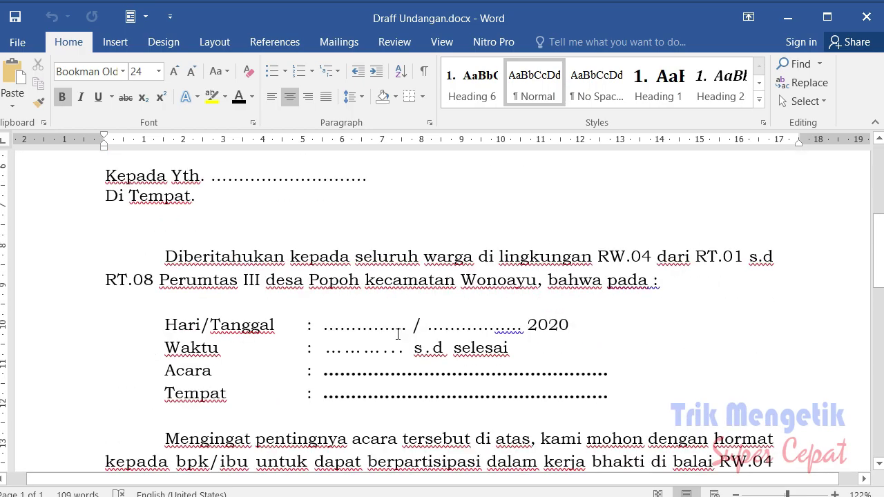
scroll(224, 336, "up", 3)
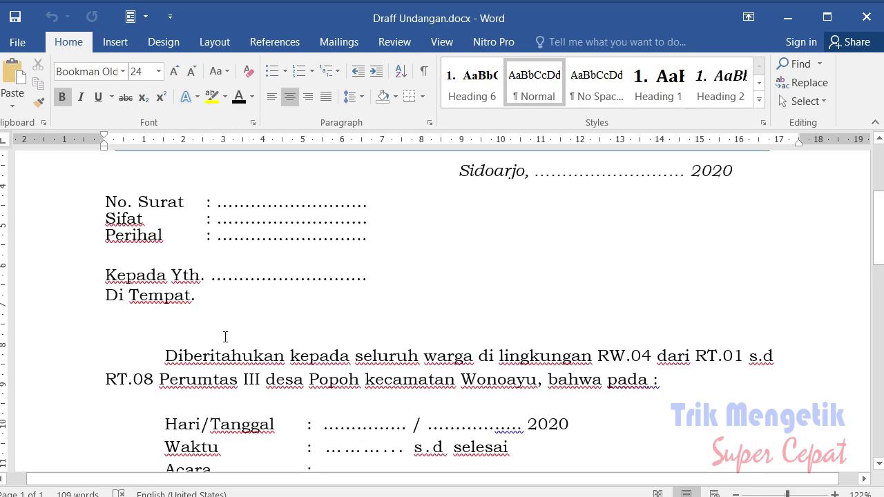
scroll(305, 420, "down", 1)
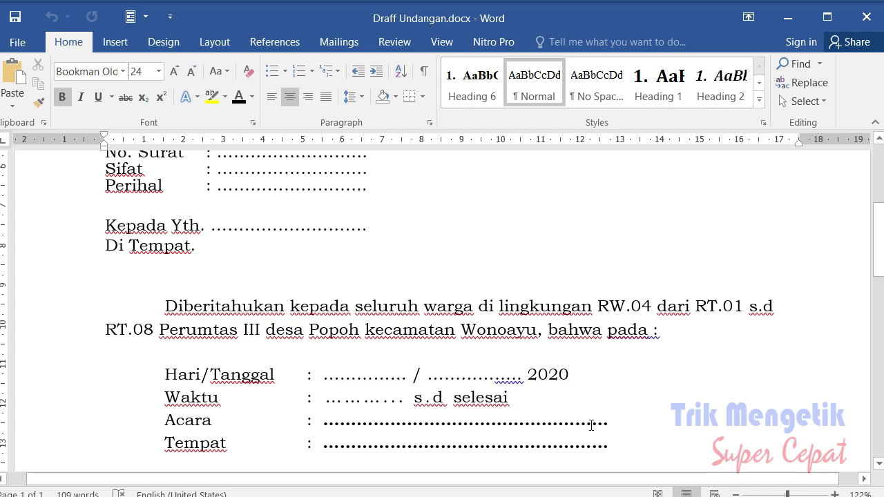
scroll(591, 424, "down", 4)
key("ctrl+Home")
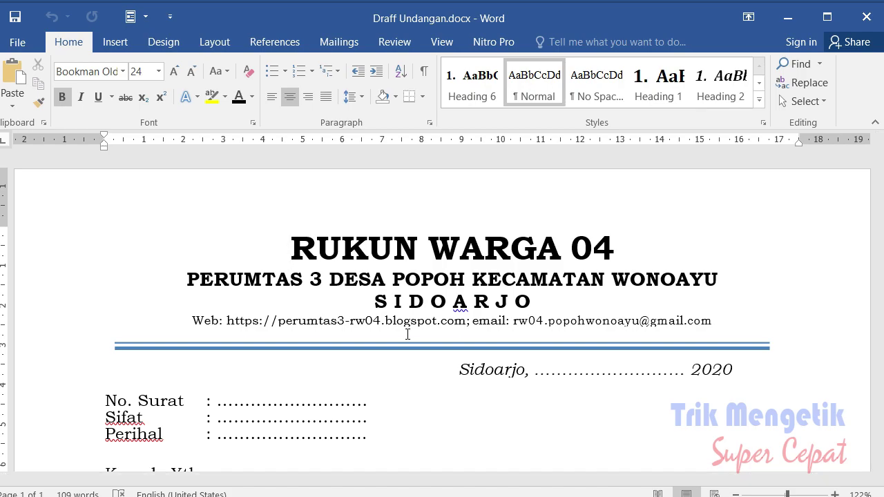
Step: Select the whole RUKUN WARGA 04 letter and save it as a Quick Part named 'kopsurat'
left_click(105, 248)
key("ctrl+a")
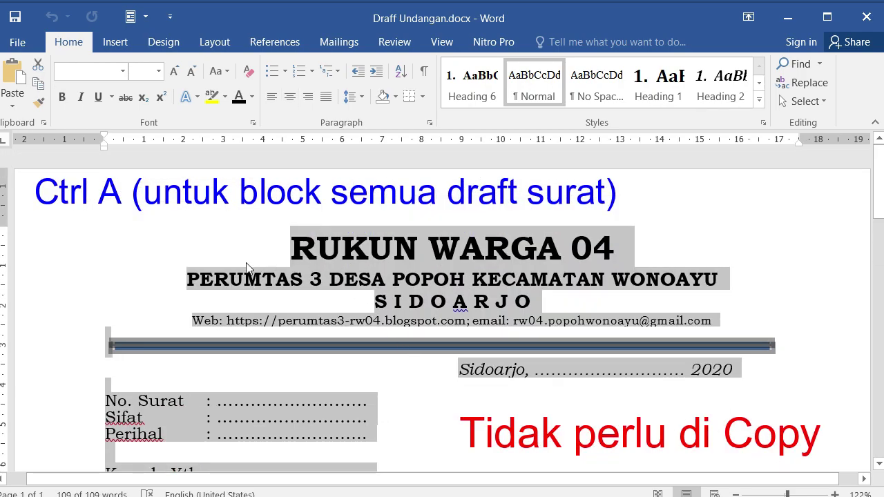
left_click(116, 42)
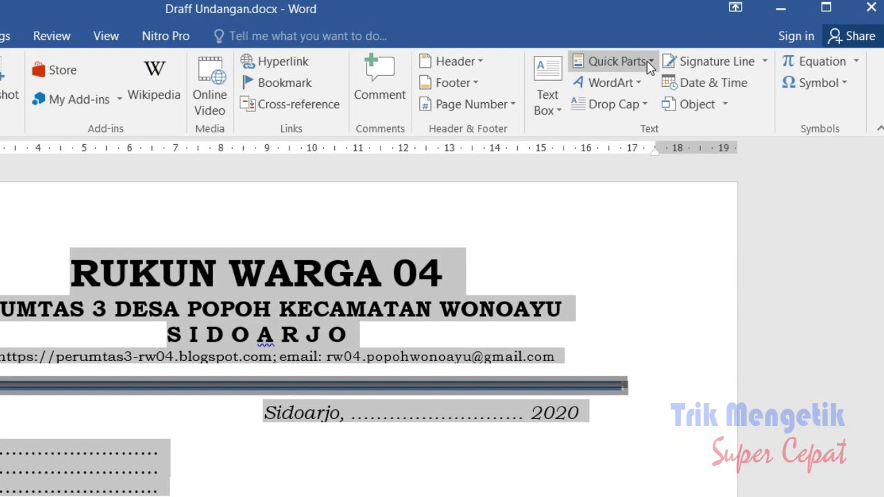
left_click(651, 61)
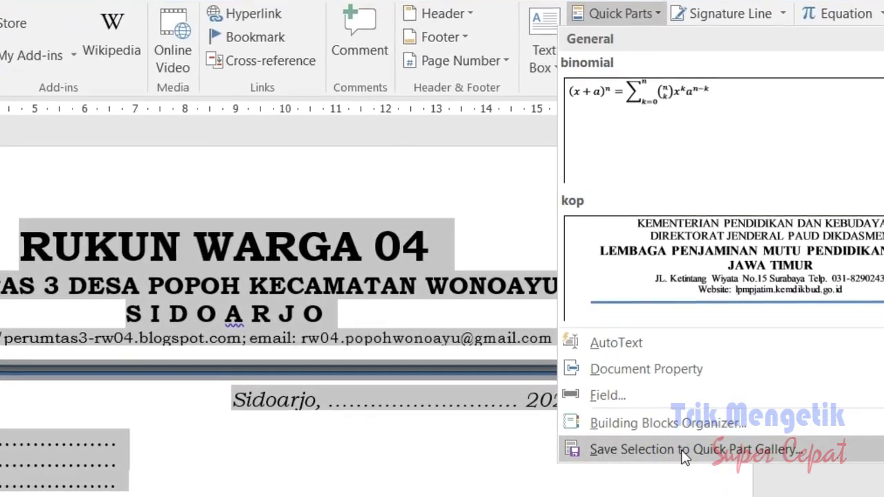
left_click(670, 456)
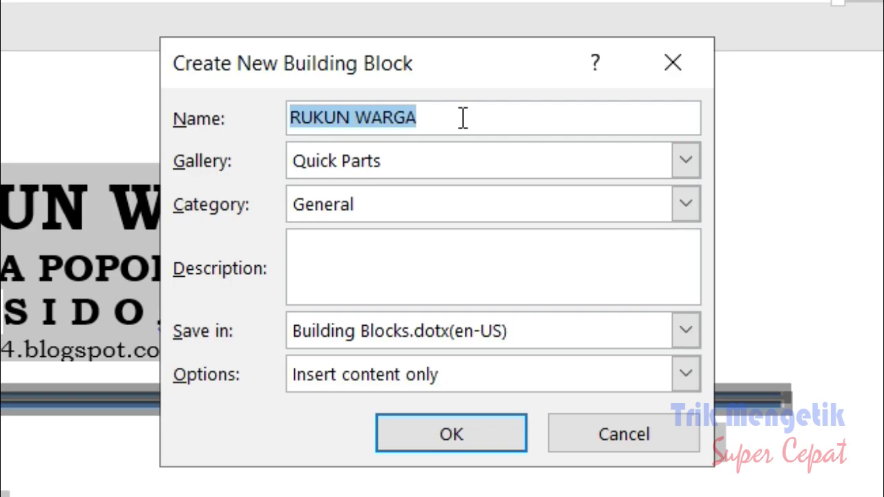
type("kops")
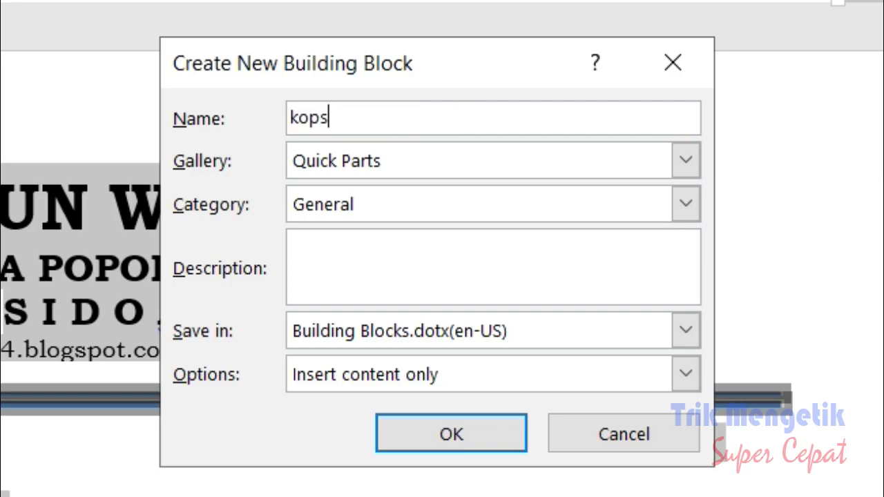
type("urat")
Step: Confirm the kopsurat building block and create a new blank document
left_click(460, 431)
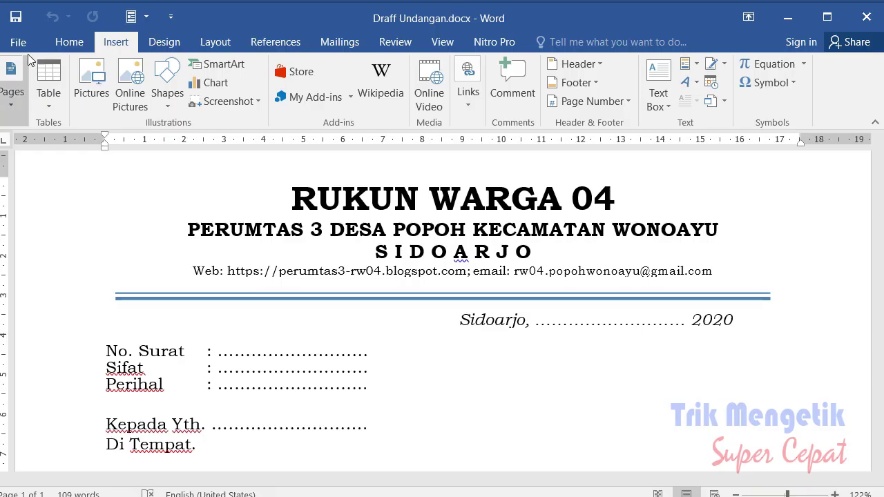
left_click(21, 41)
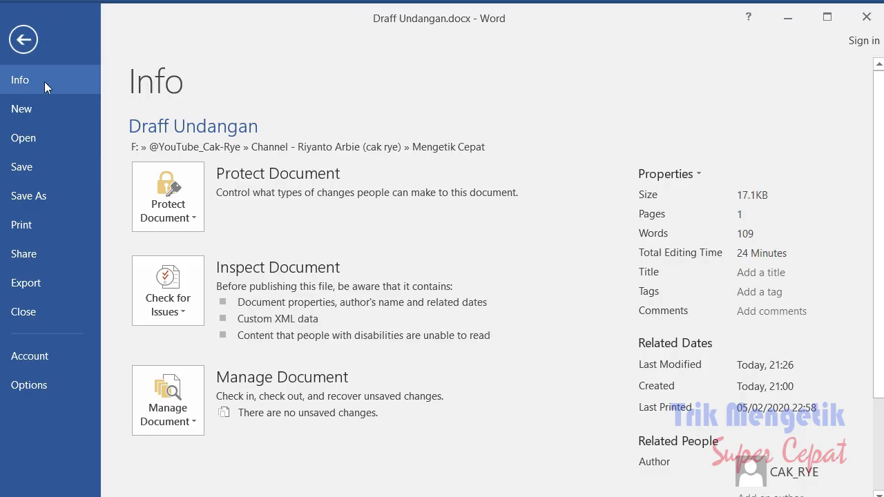
left_click(33, 110)
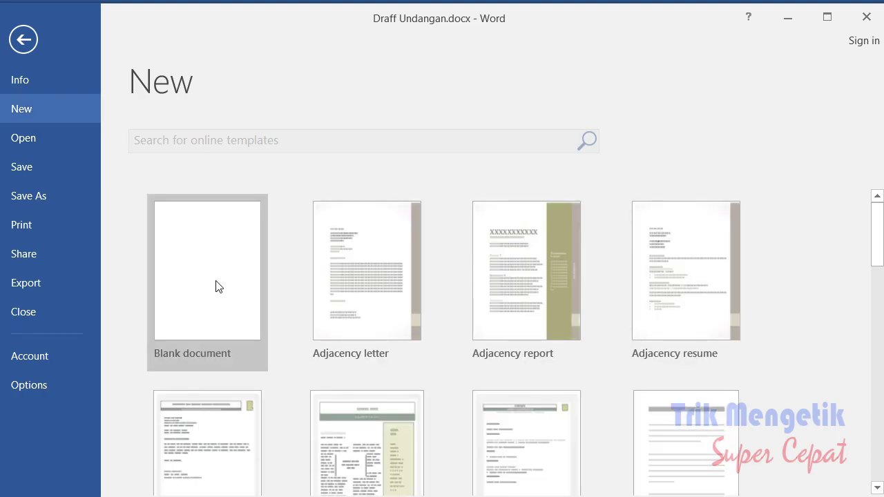
left_click(216, 287)
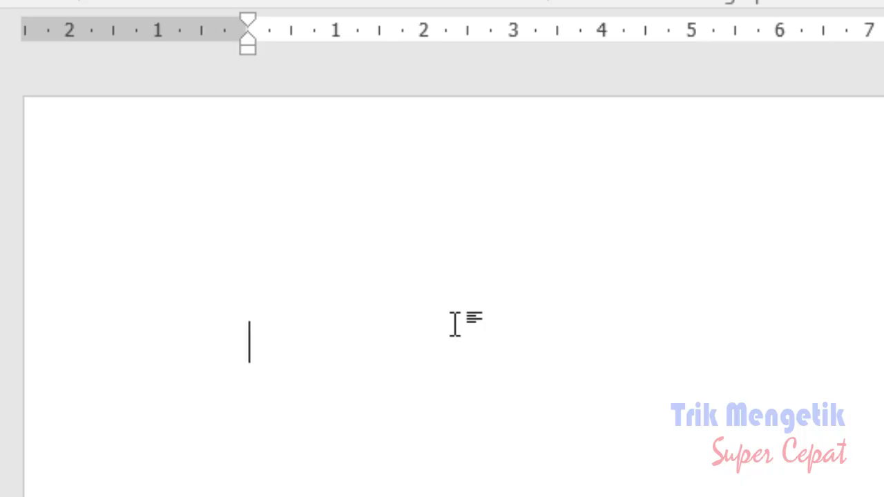
Step: Type 'kopsurat' and press F3 to insert the full letterhead and invitation letter
type("ko")
type("p")
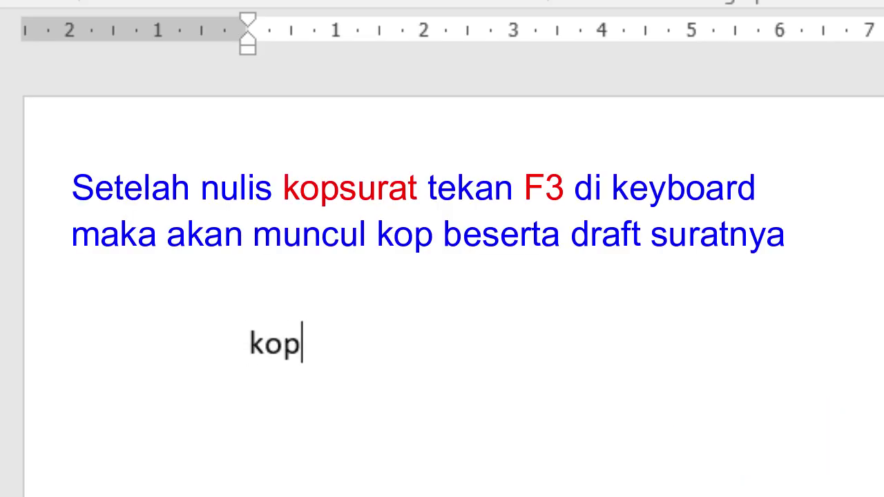
type("surat")
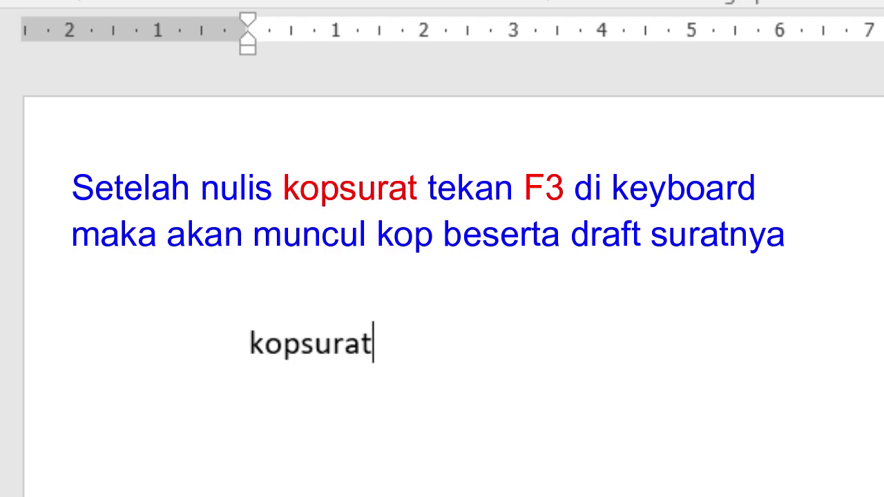
key("F3")
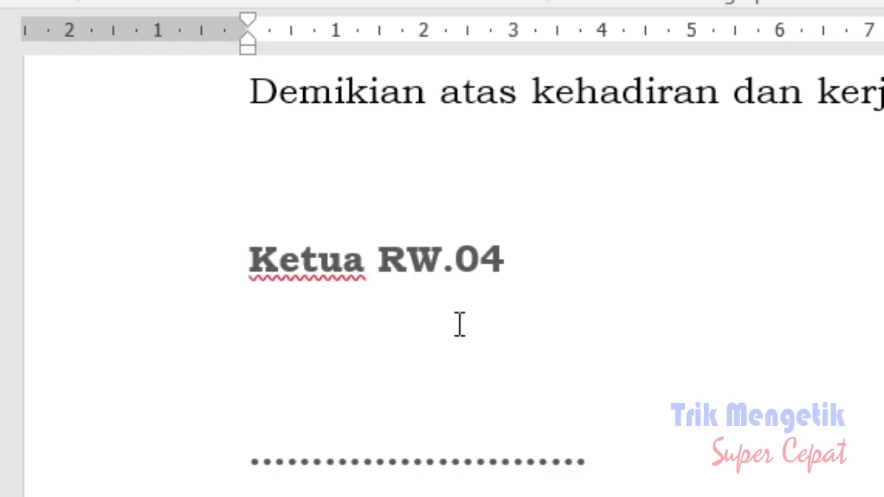
scroll(235, 282, "up", 5)
scroll(234, 281, "up", 10)
scroll(232, 281, "up", 1)
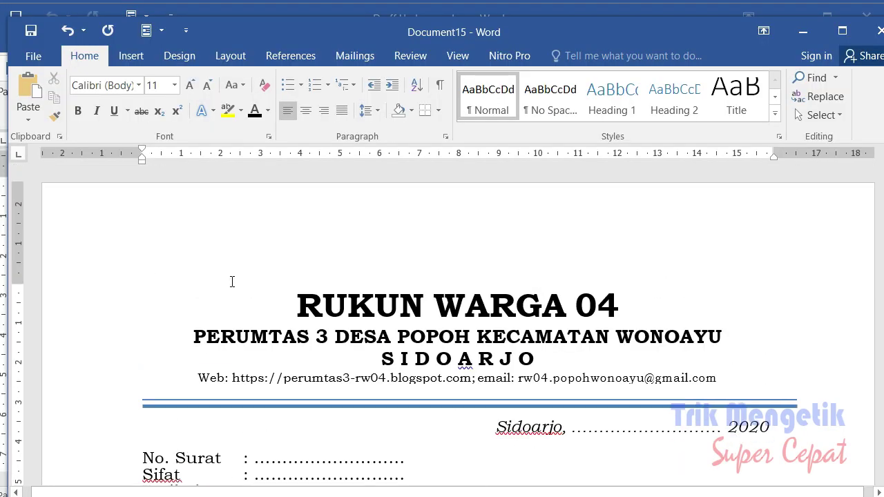
scroll(232, 281, "down", 3)
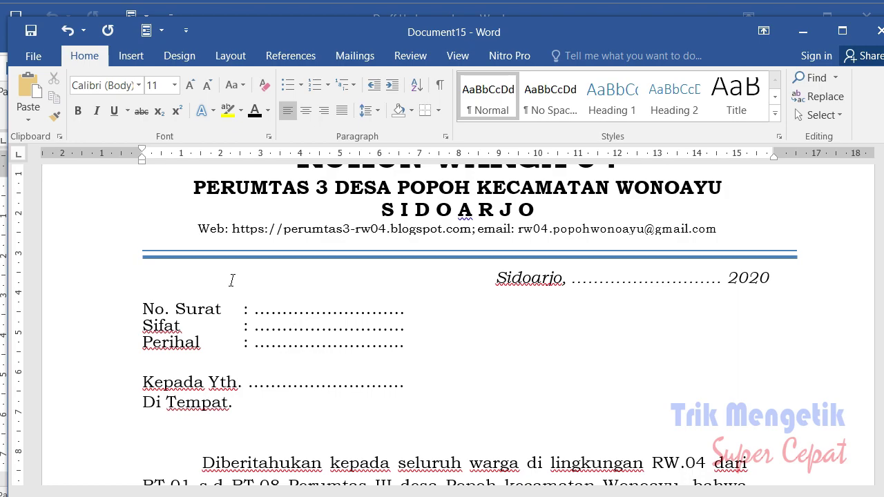
Step: Close the test letter without saving, then open Kaver Buku 2.docx from File Explorer
left_click(880, 31)
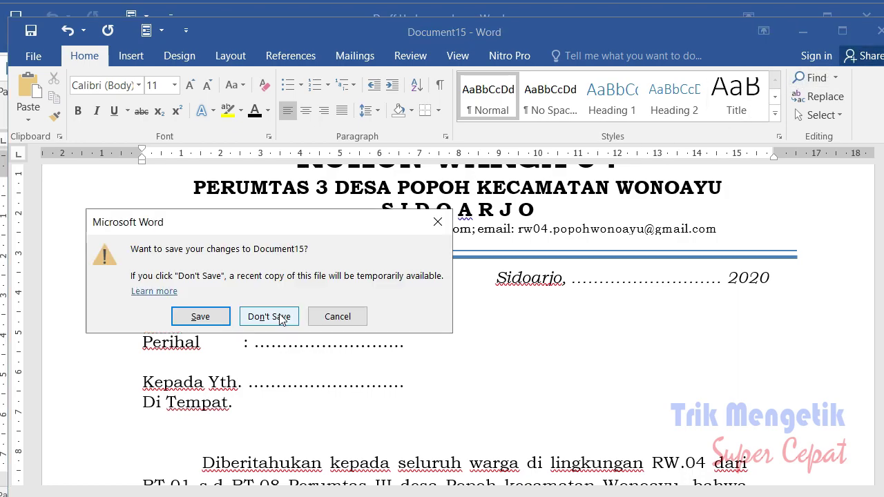
left_click(282, 319)
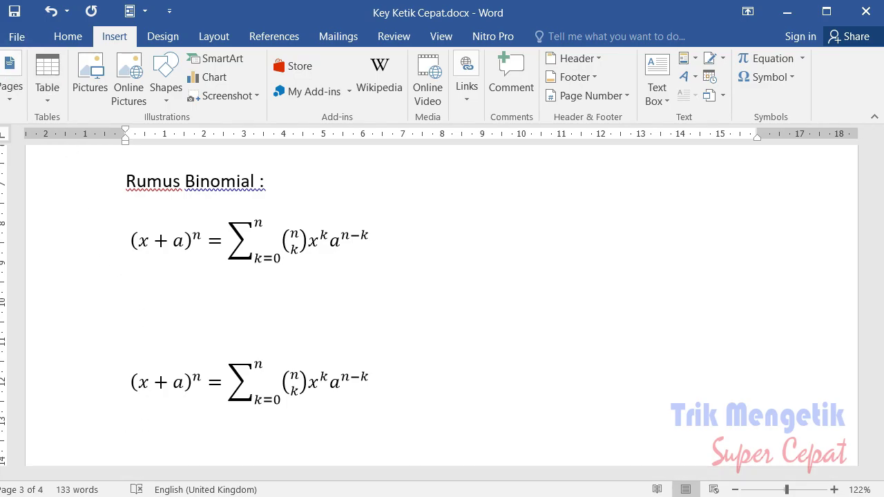
scroll(467, 279, "down", 5)
scroll(467, 279, "up", 2)
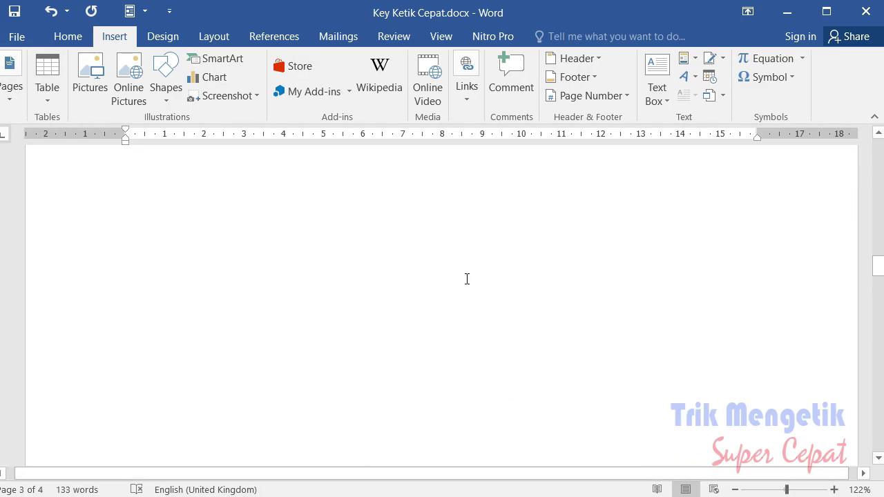
scroll(467, 279, "down", 6)
scroll(467, 279, "up", 6)
scroll(467, 279, "down", 3)
scroll(466, 279, "up", 3)
scroll(467, 279, "up", 3)
scroll(466, 279, "down", 2)
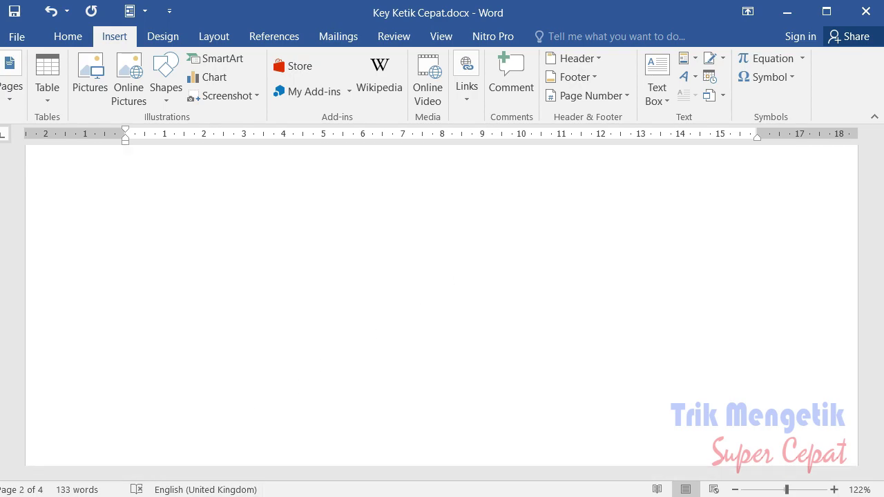
key("alt+Tab")
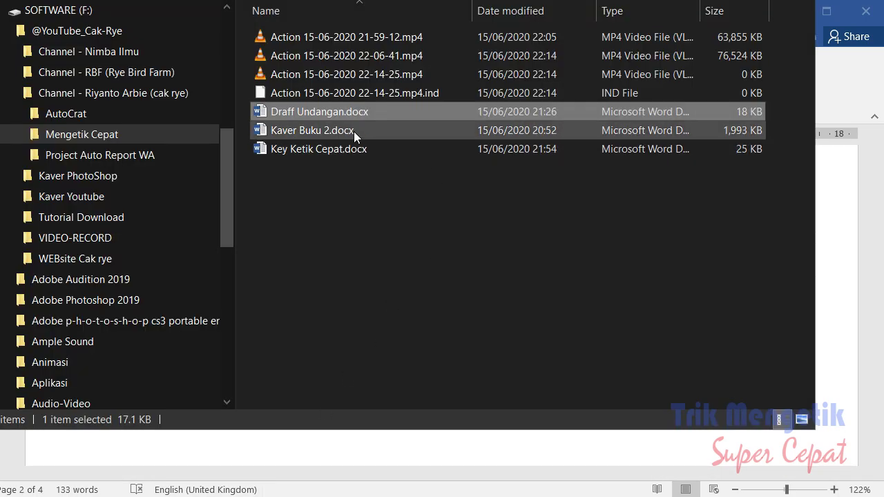
double_click(350, 132)
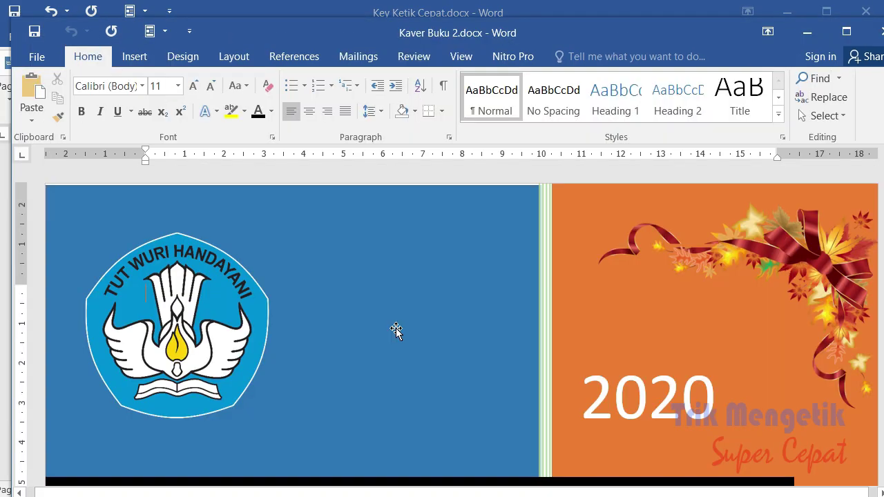
scroll(396, 330, "down", 2)
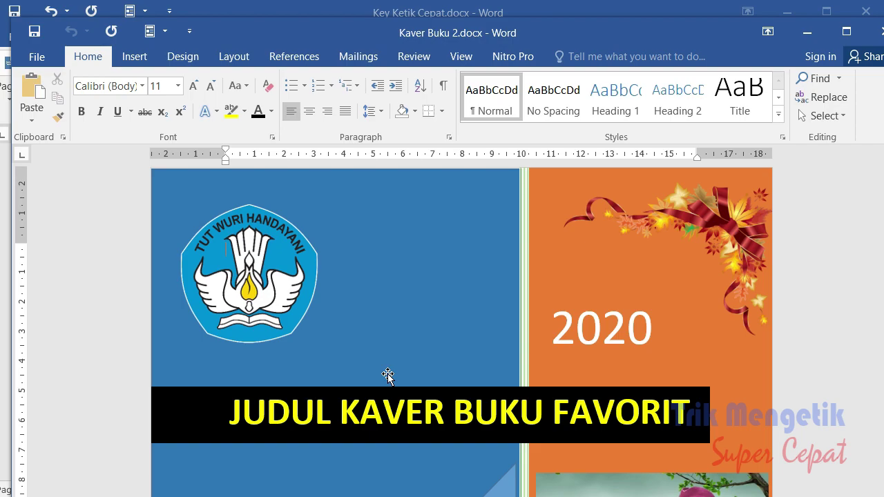
scroll(366, 349, "down", 2)
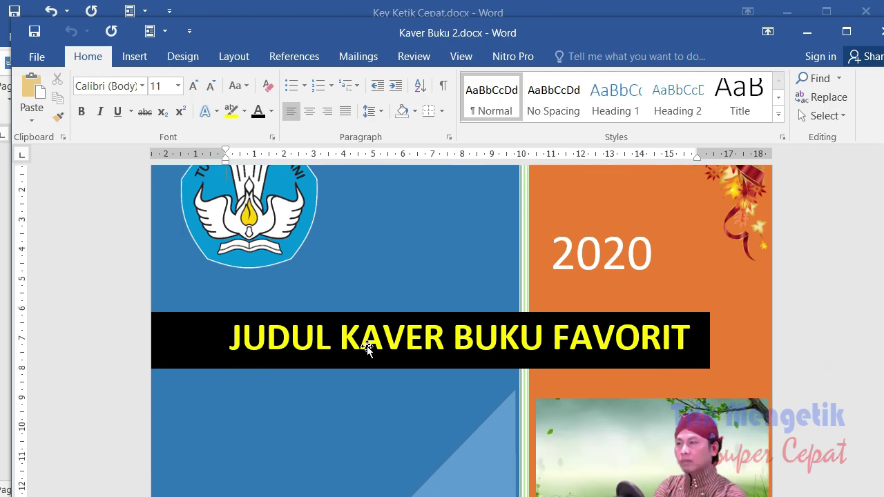
scroll(366, 349, "down", 2)
scroll(367, 349, "up", 4)
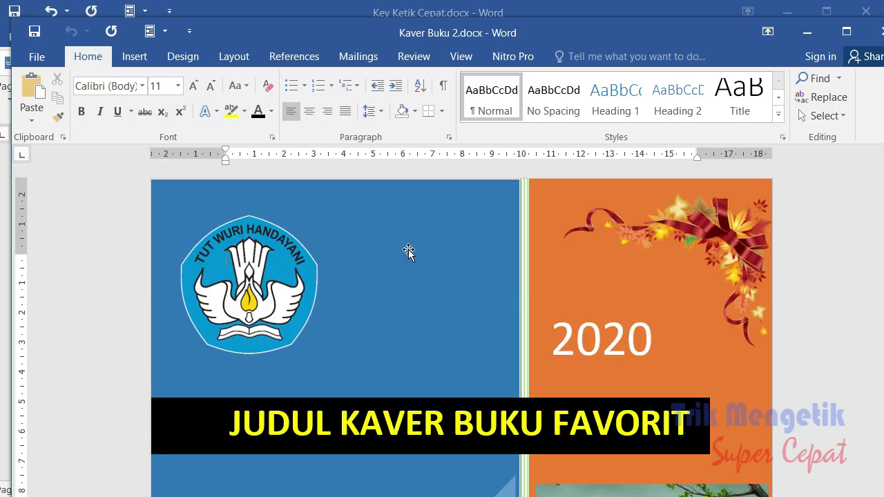
scroll(369, 356, "down", 6)
scroll(367, 359, "down", 9)
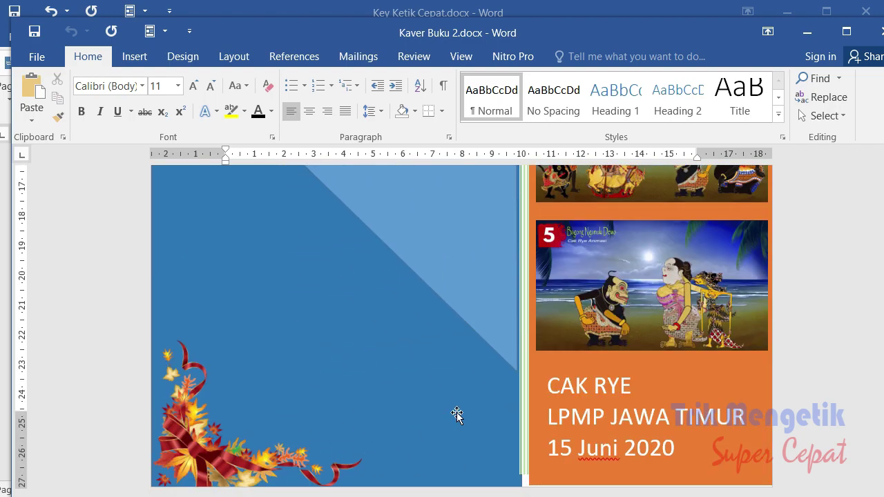
scroll(456, 413, "up", 9)
scroll(457, 413, "up", 5)
scroll(393, 286, "up", 2)
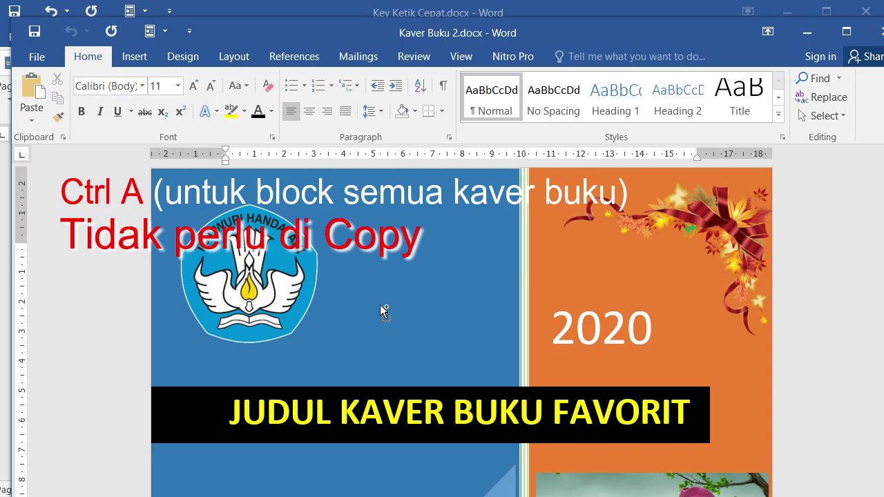
Step: Select the entire Kaver Buku 2 cover and save it to the Quick Part Gallery as 'kaver buku'
key("ctrl+a")
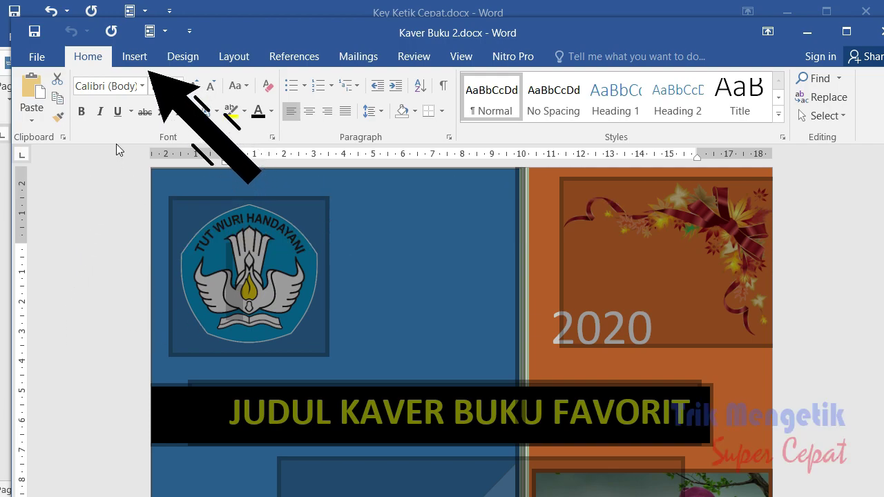
left_click(134, 59)
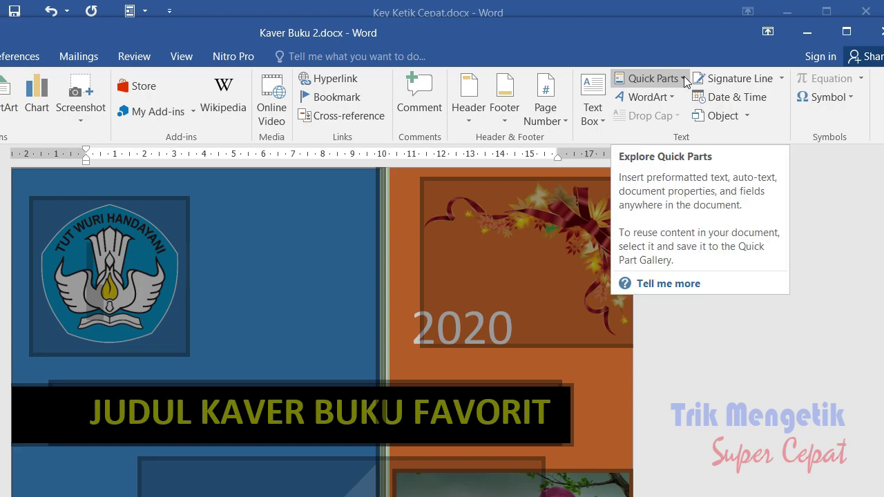
left_click(685, 79)
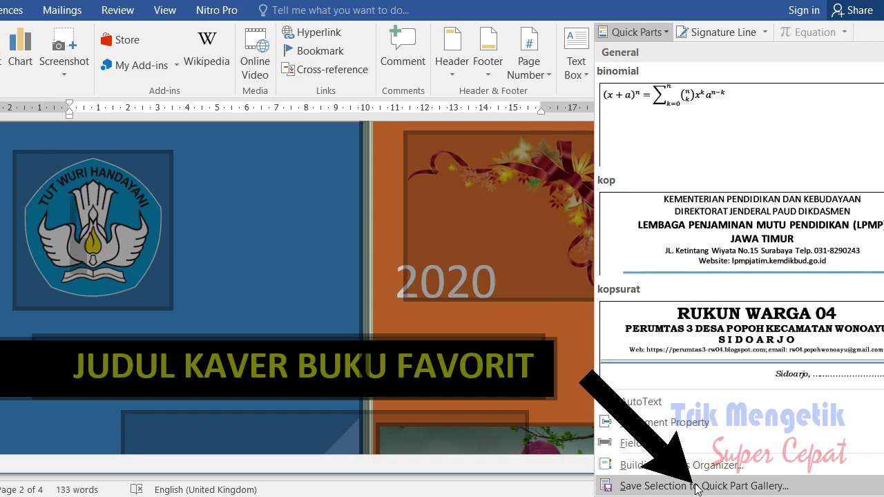
left_click(697, 486)
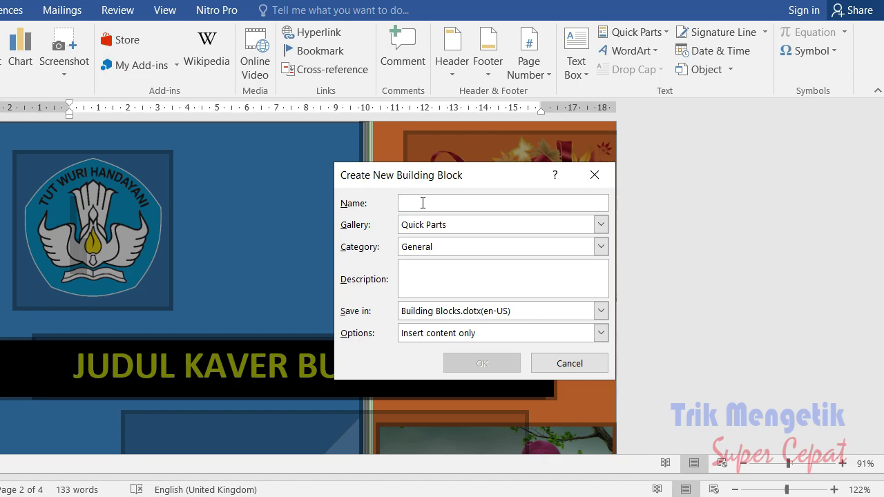
type("kaver buku")
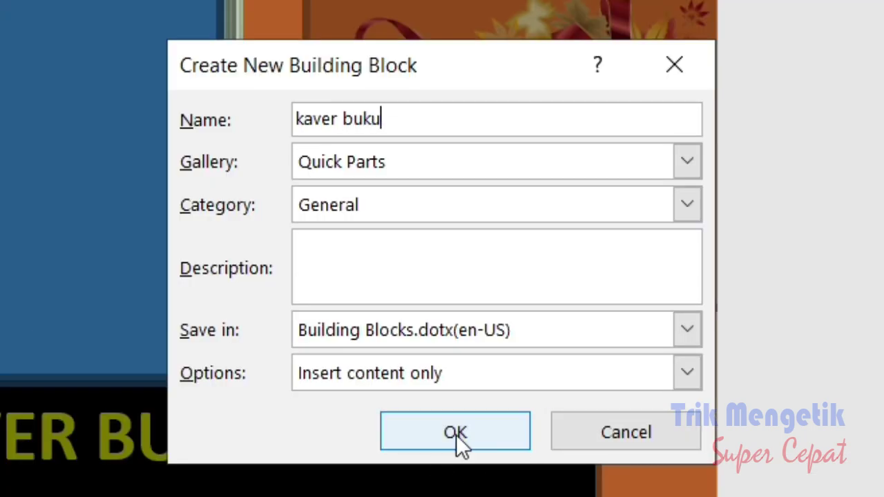
left_click(456, 435)
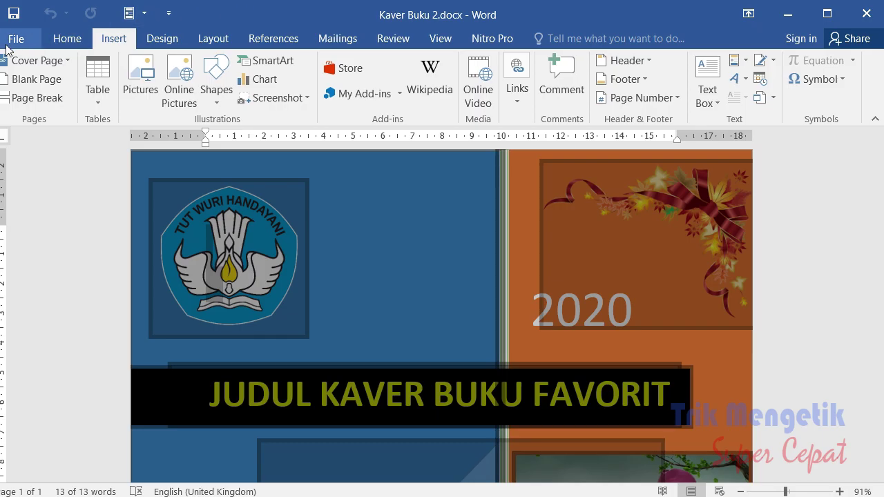
Step: Create a new blank document
left_click(15, 40)
left_click(29, 109)
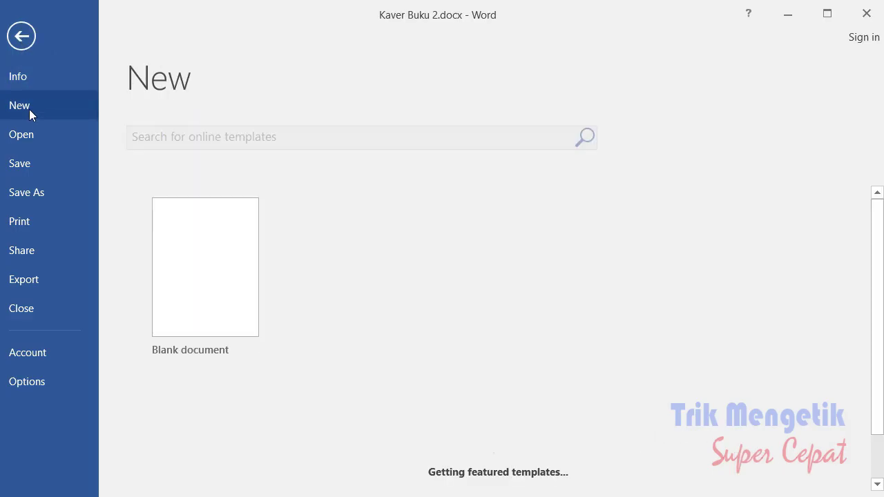
left_click(198, 278)
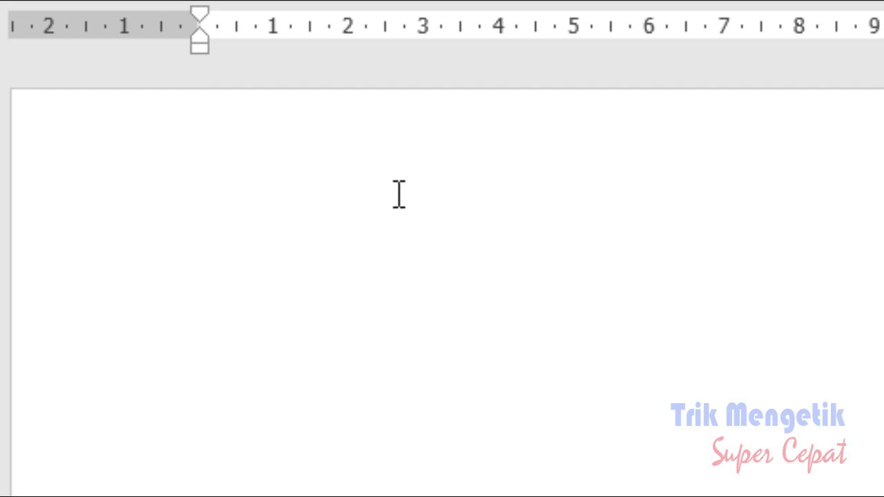
Step: Type 'kaver buku' and press F3 to insert the full book cover design
type("kave")
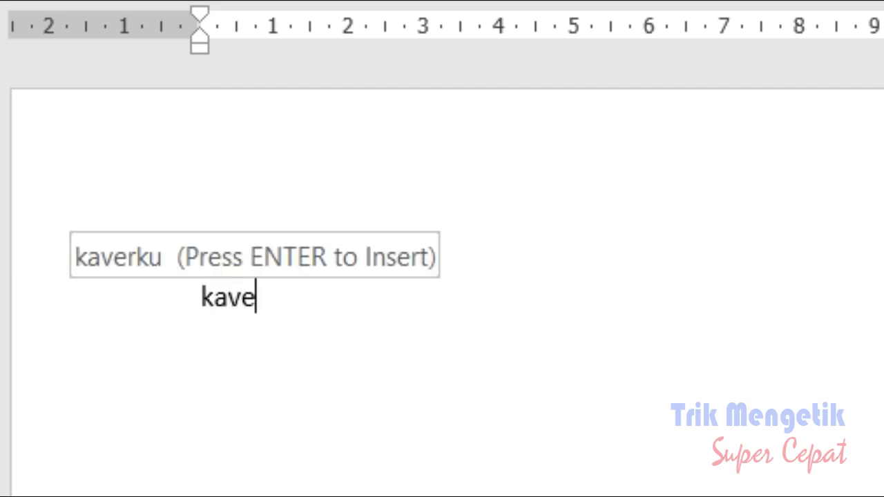
type("r buku")
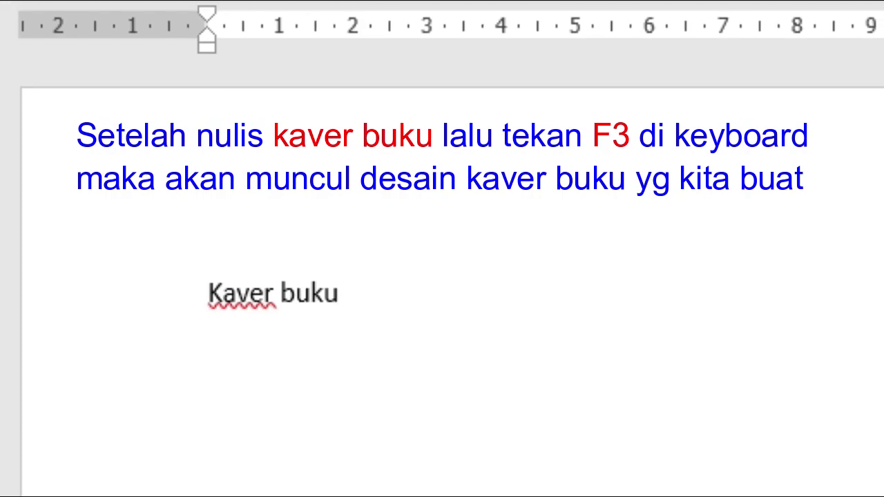
key("F3")
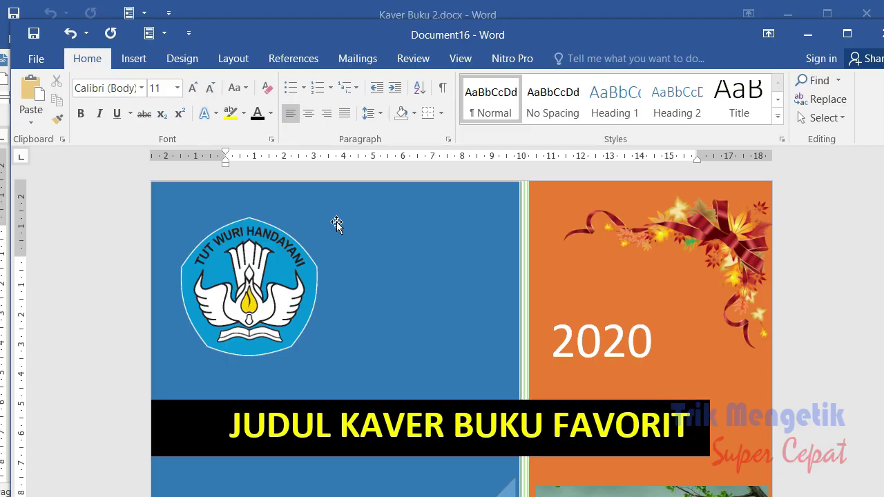
scroll(367, 302, "down", 3)
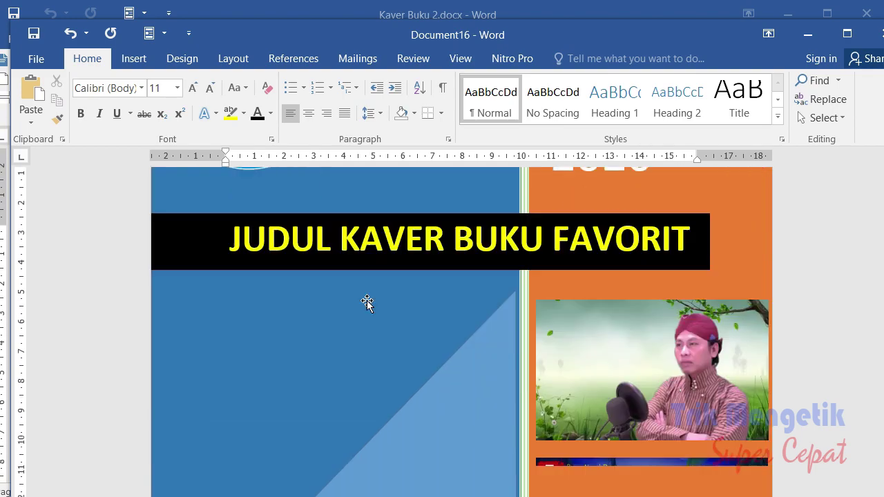
scroll(367, 302, "down", 2)
scroll(367, 302, "down", 2)
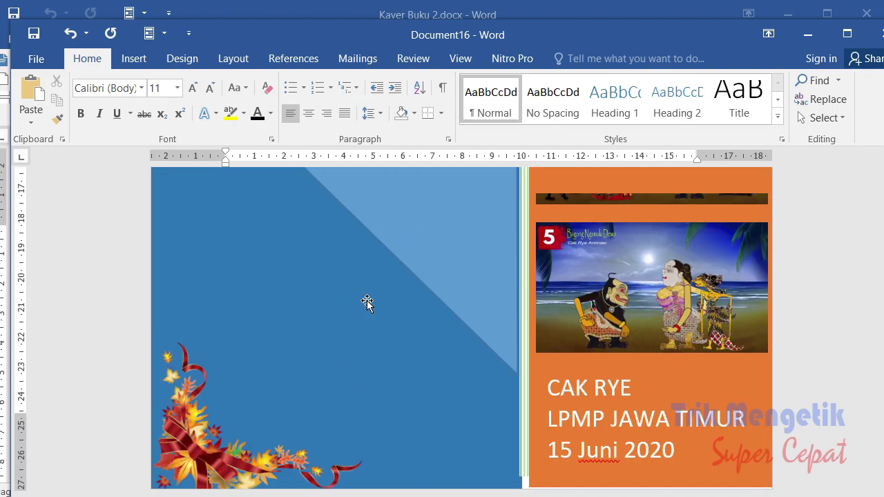
scroll(366, 303, "up", 3)
scroll(367, 303, "up", 4)
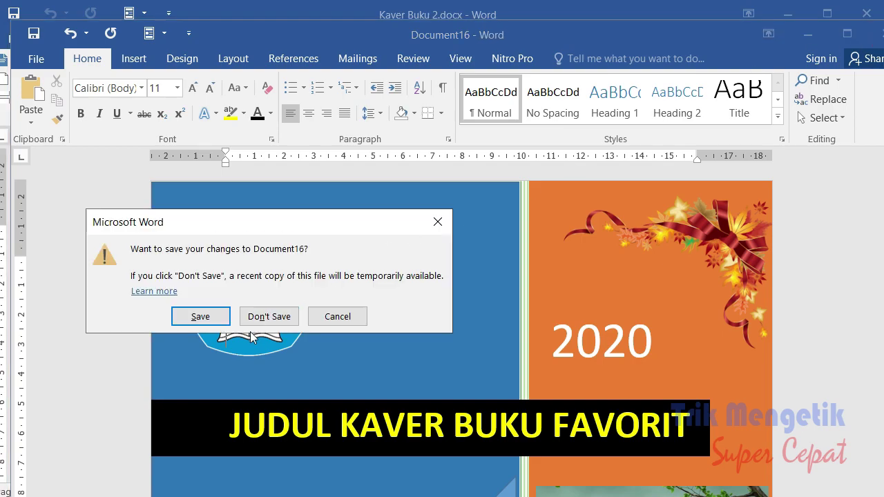
Step: Discard Document16 without saving and close the Kaver Buku 2 window
left_click(266, 319)
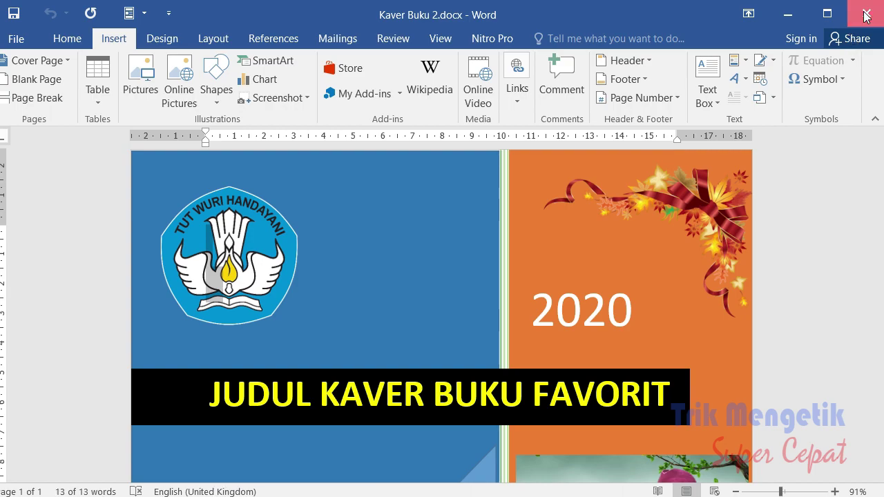
left_click(866, 17)
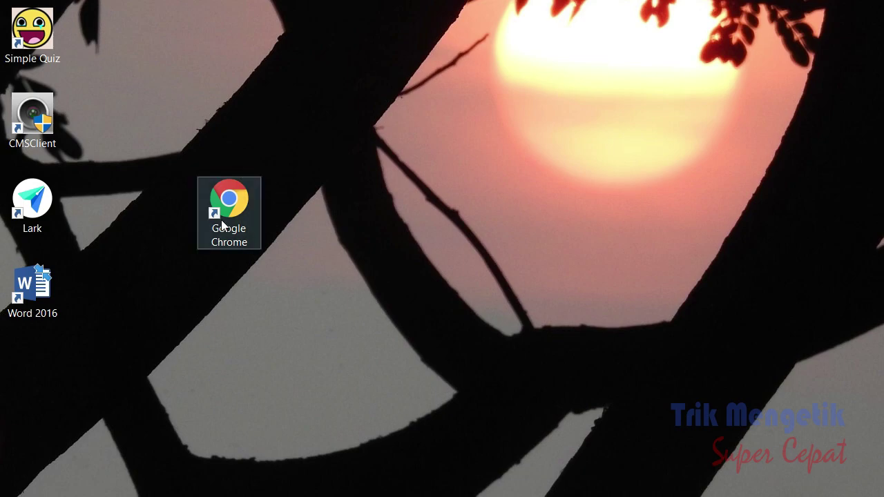
Step: Launch Chrome from the desktop and open Google Docs from the Google apps grid
double_click(240, 204)
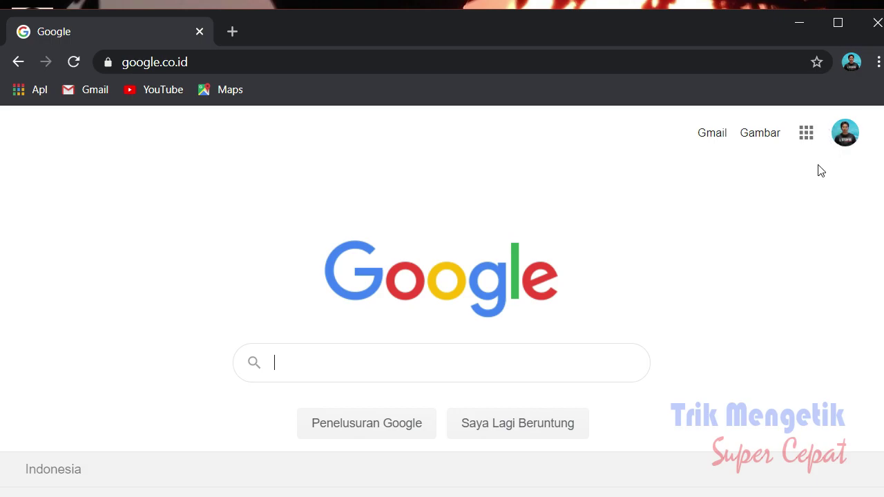
left_click(806, 135)
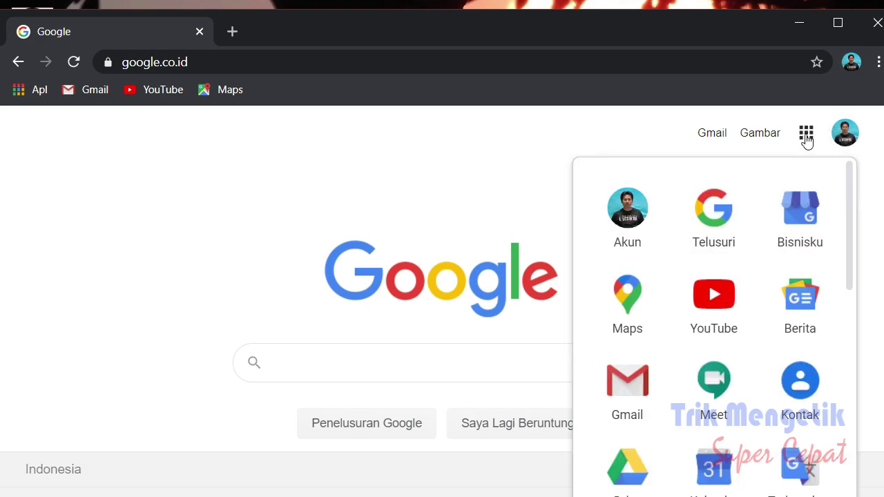
scroll(751, 317, "down", 5)
scroll(751, 317, "up", 4)
scroll(748, 315, "down", 1)
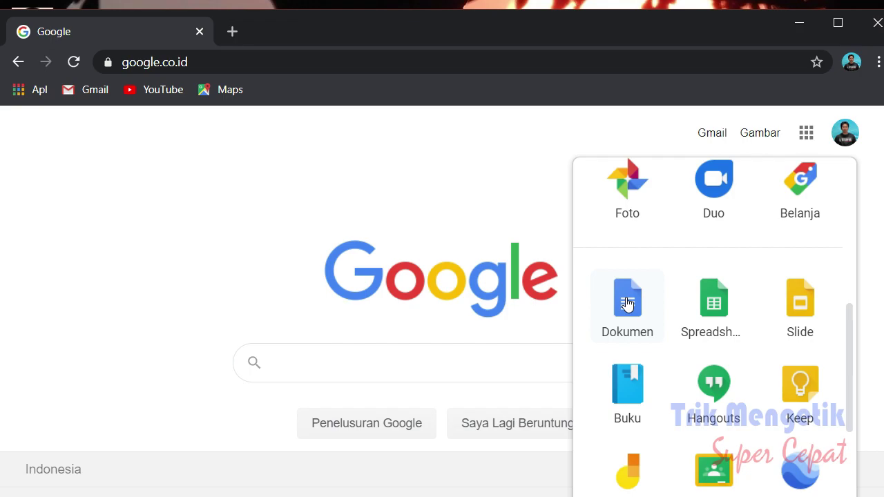
left_click(627, 304)
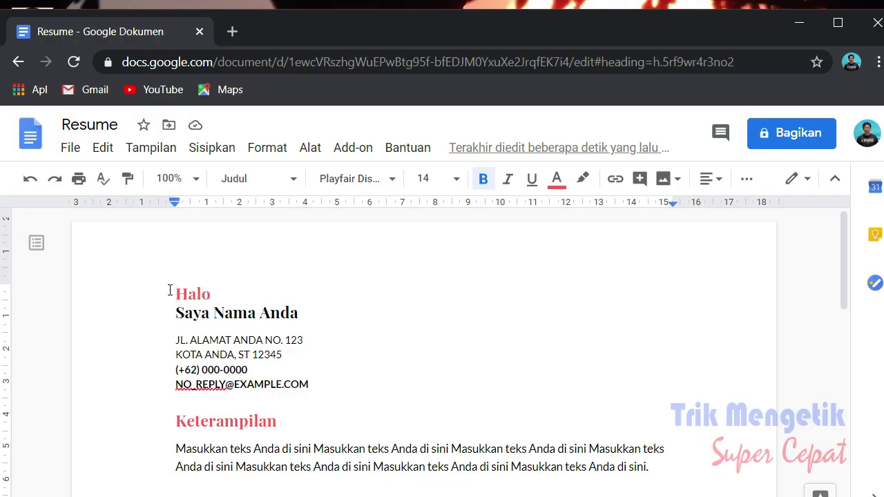
Step: Delete all the text of the Resume document
mouse_move(176, 293)
left_mouse_down()
mouse_move(304, 338)
mouse_move(327, 308)
left_mouse_up()
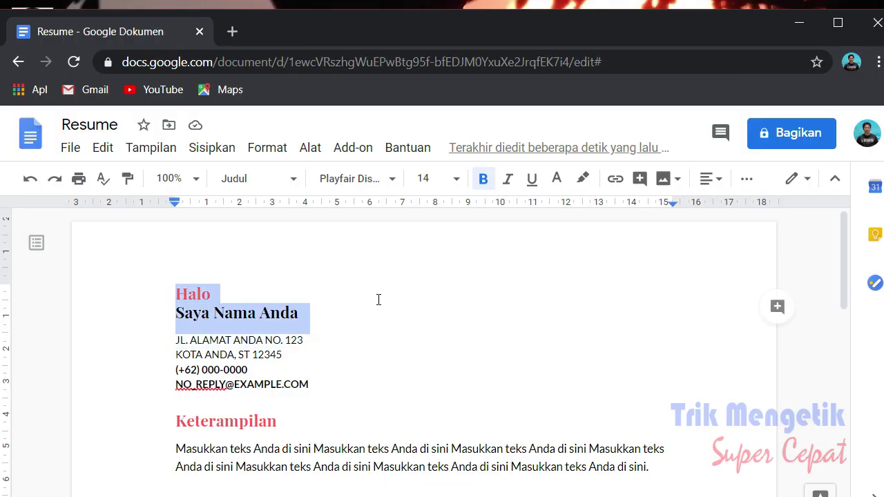
key("Up")
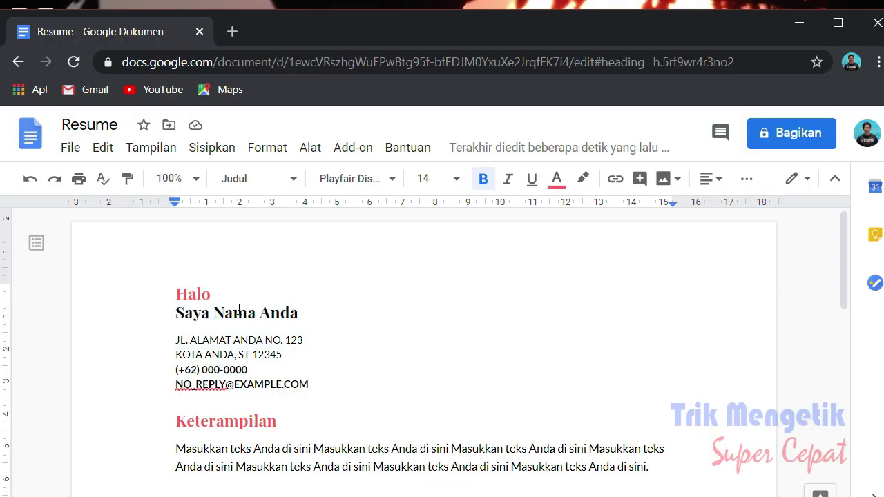
key("ctrl+a")
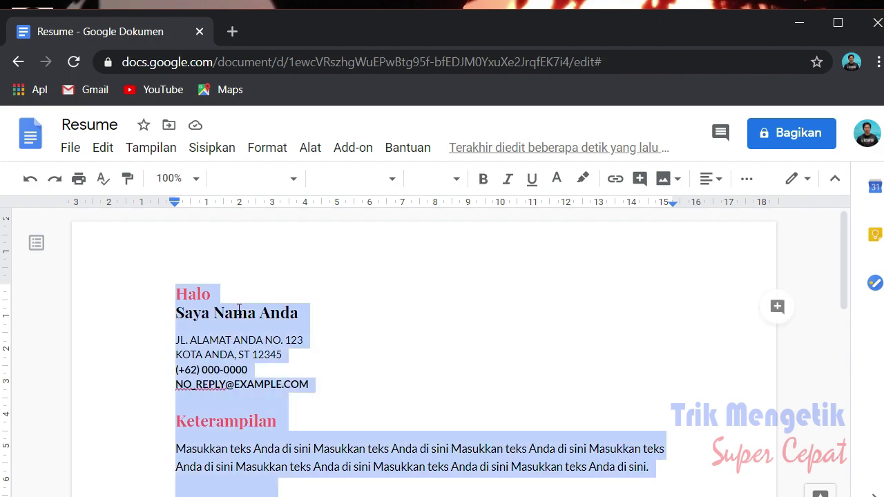
key("BackSpace")
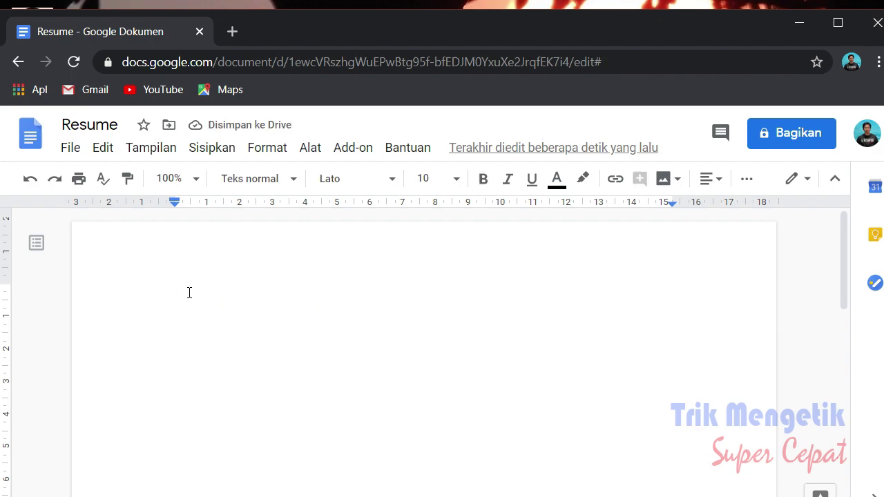
Step: Rename the document title from Resume to 'Mengetik Cepat dengan Suara'
left_click(118, 122)
left_click_drag(117, 122, 58, 122)
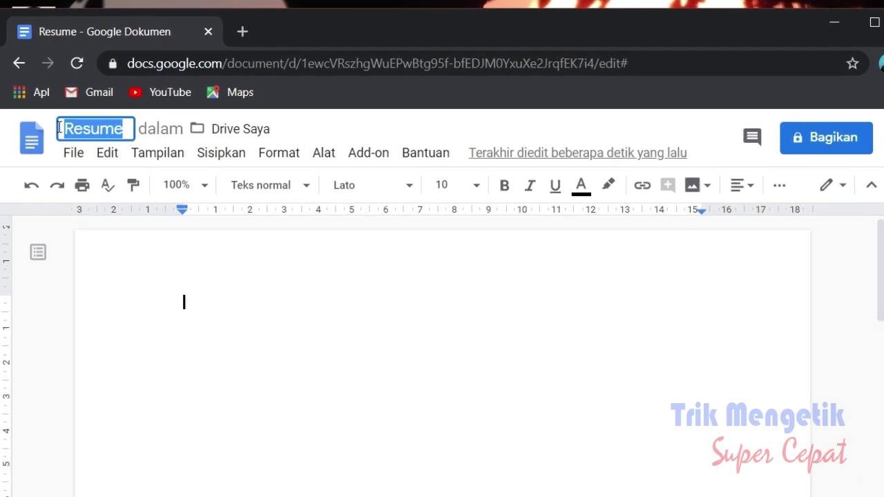
type("Mengetik Cepat dengan Suara")
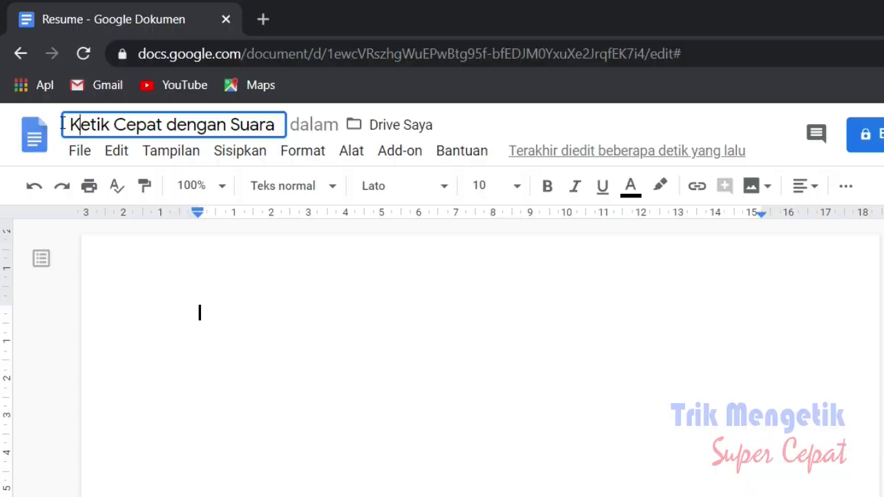
left_click(165, 257)
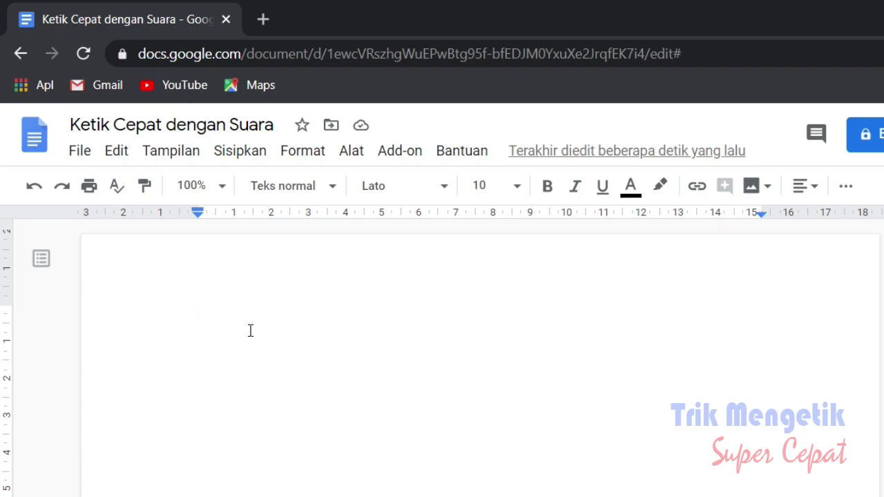
Step: Set the font size to 18
left_click(517, 186)
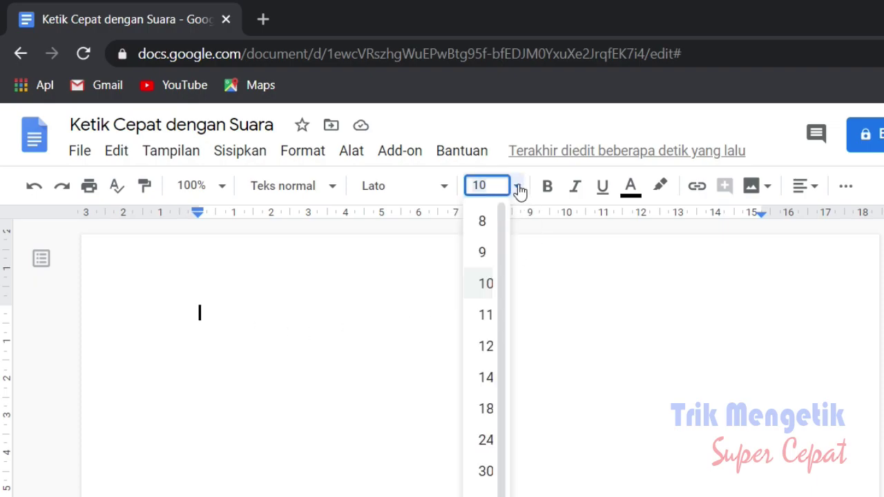
left_click(485, 378)
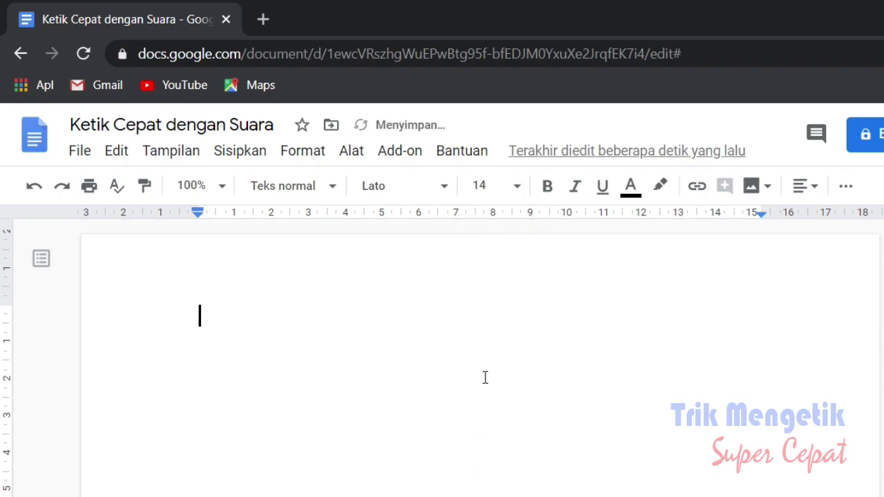
left_click(517, 187)
left_click(485, 409)
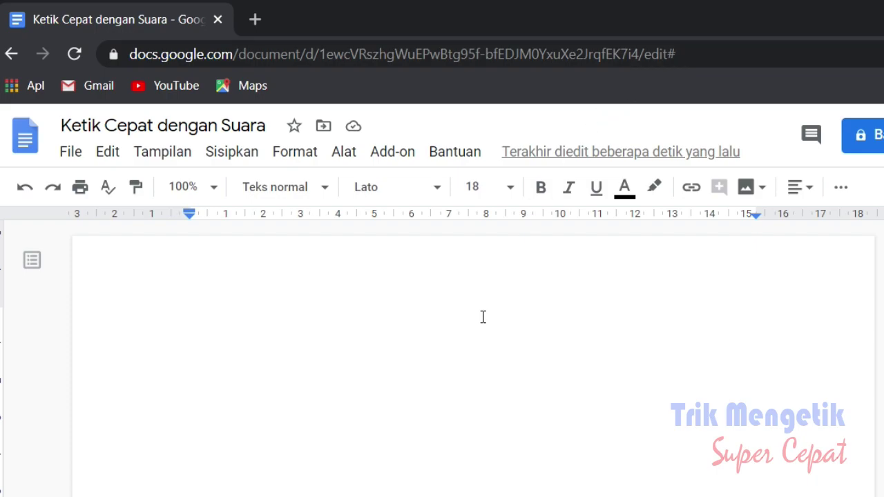
left_click(343, 154)
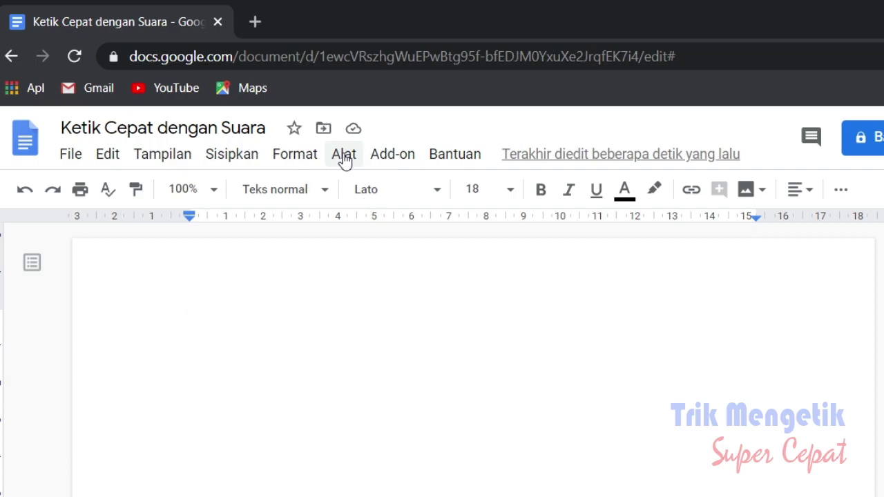
Step: Turn on Dikte voice typing from the Alat menu with Bahasa Indonesia as the language
left_click(344, 154)
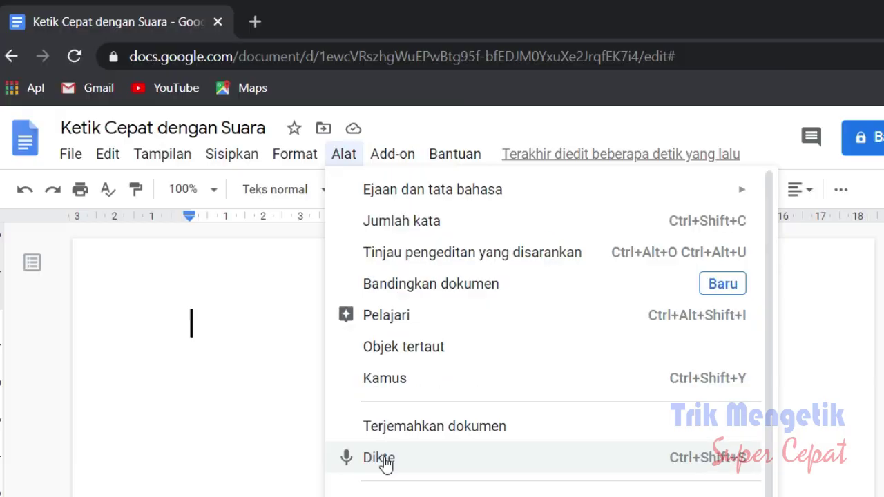
left_click(385, 458)
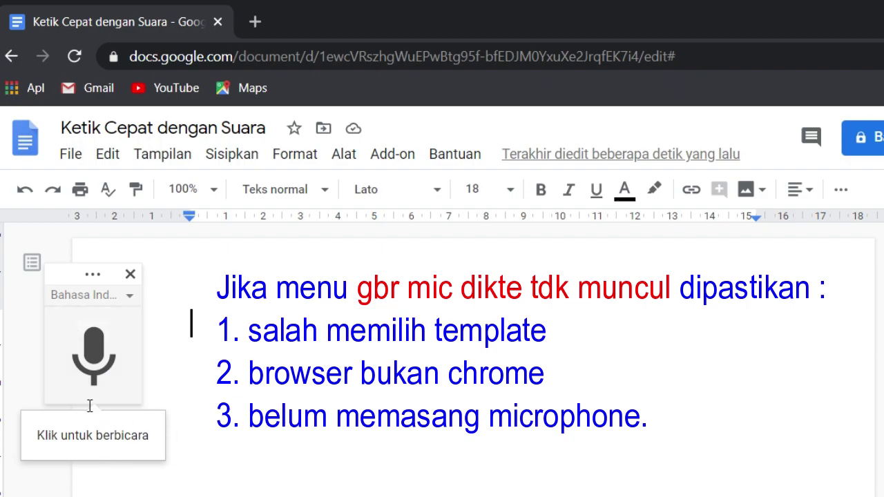
left_click(130, 299)
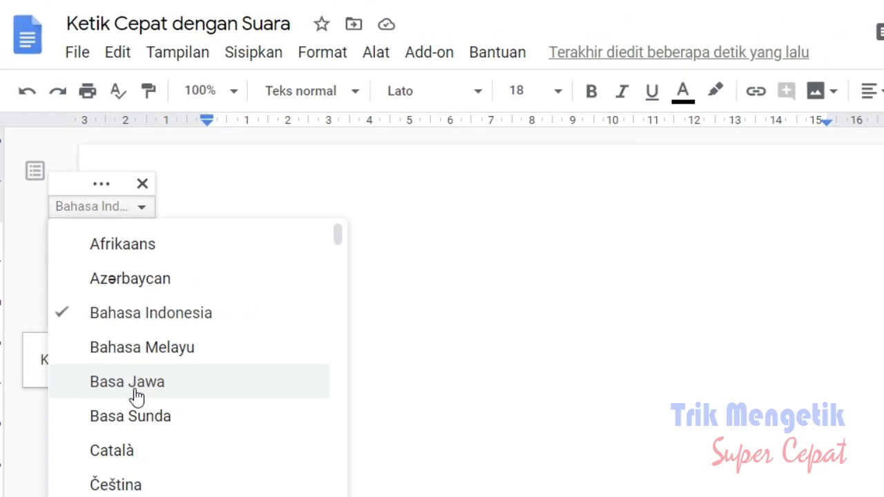
left_click(164, 308)
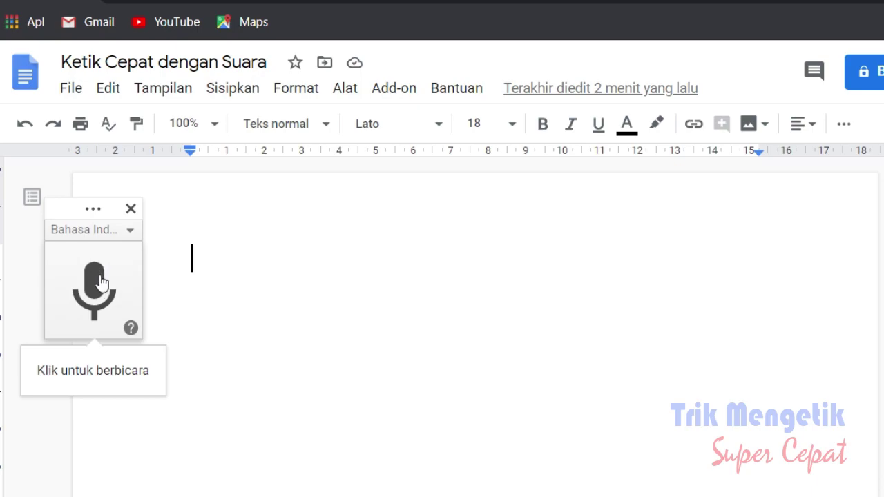
Step: Dictate 'Selamat malam Bapak Ibu sekalian … menggunakan mikrofon' with the microphone, then stop
left_click(95, 284)
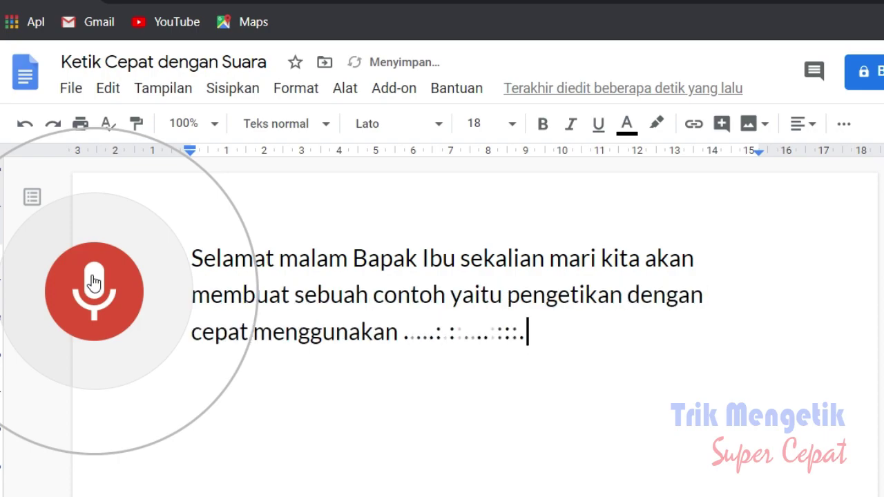
left_click(96, 295)
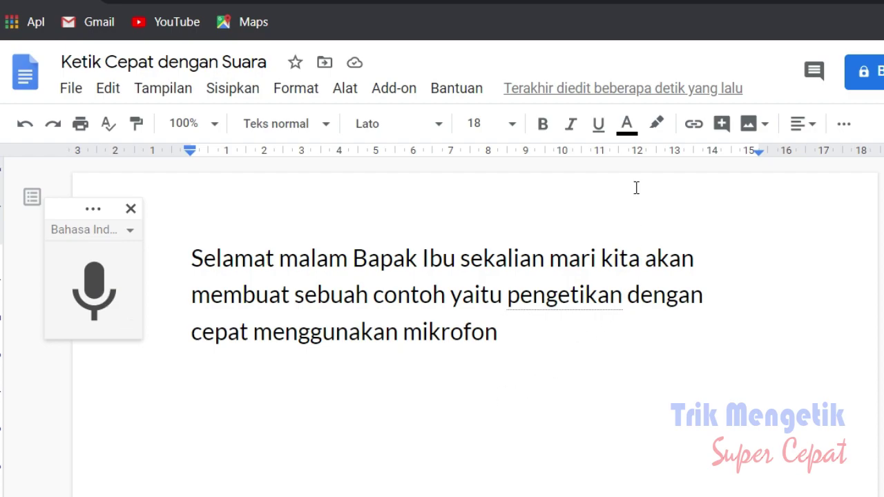
Step: Switch the text colour to blue and voice-type the second paragraph, ending 'penulisan cepat dengan menggunakan microphone.'
left_click(629, 133)
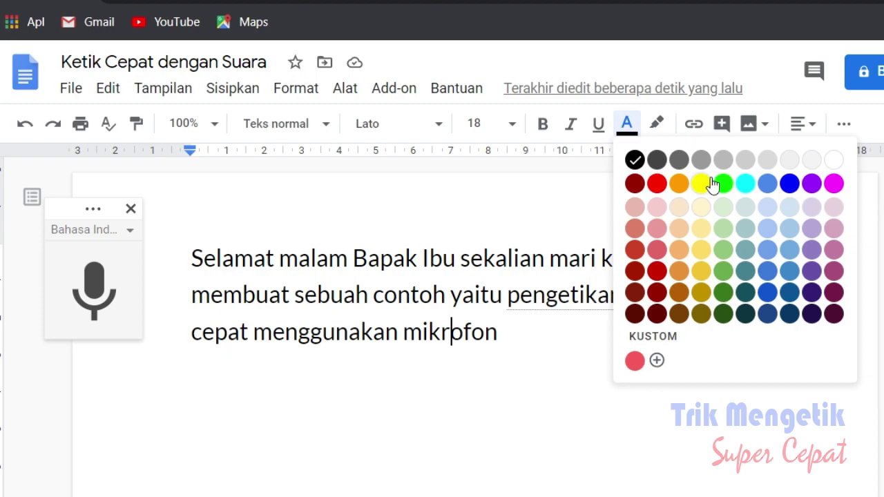
left_click(787, 185)
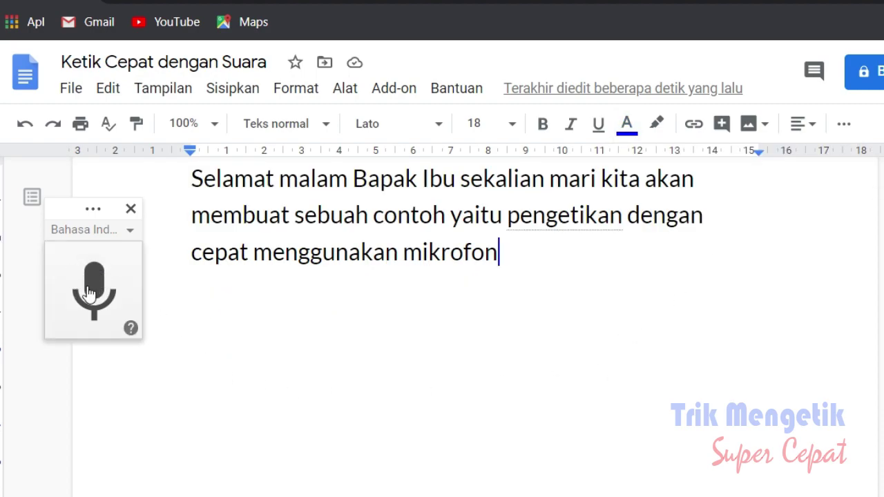
left_click(89, 293)
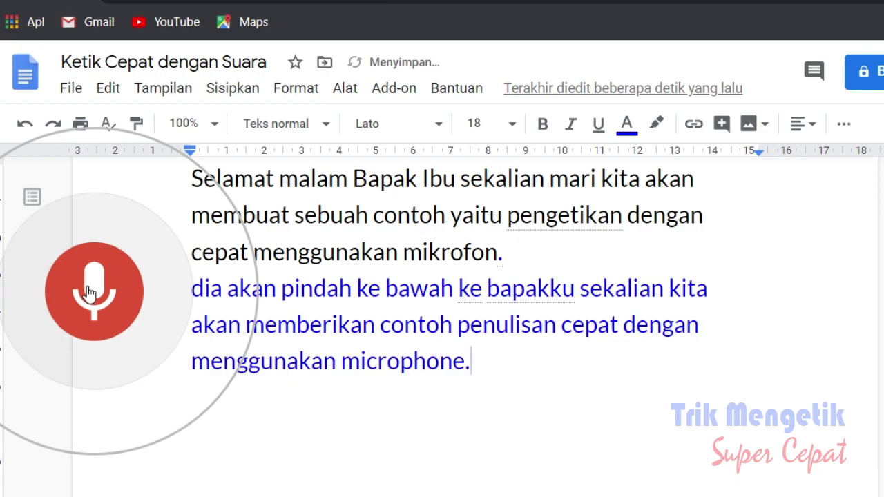
left_click(90, 292)
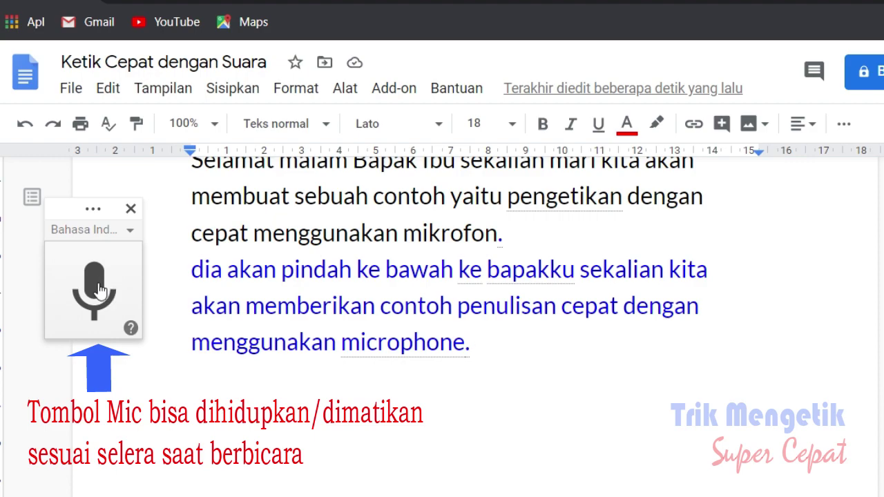
left_click(100, 290)
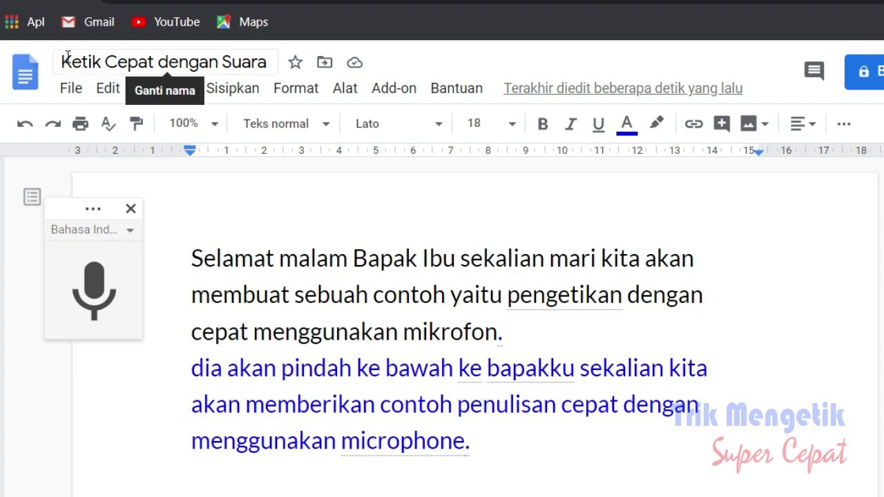
Step: Download the Google Doc as a Microsoft Word (.docx) file
left_click_drag(63, 61, 199, 61)
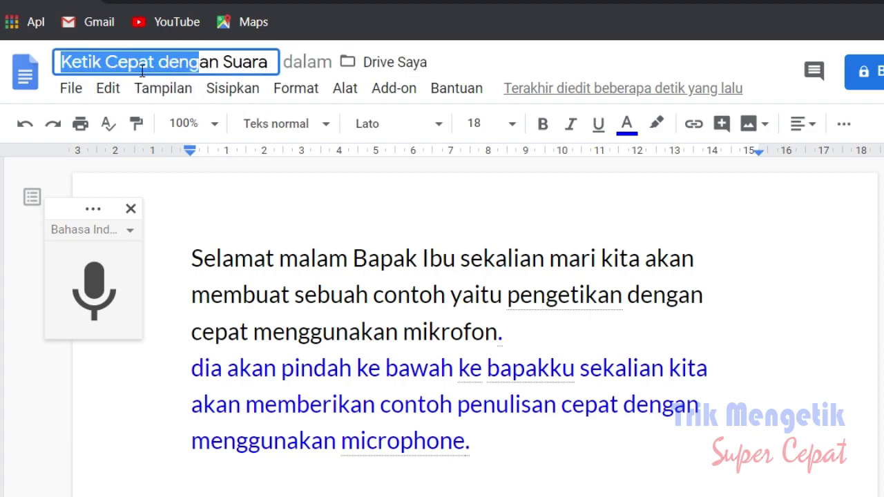
left_click(71, 89)
mouse_move(123, 283)
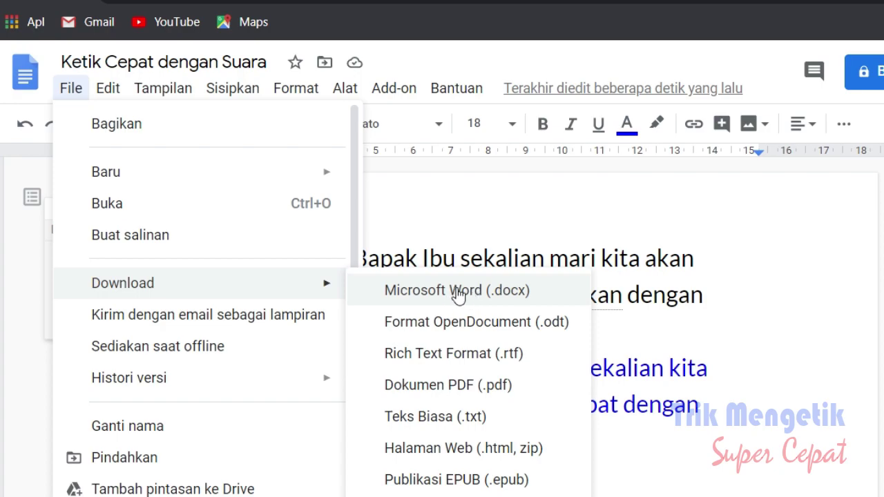
left_click(458, 291)
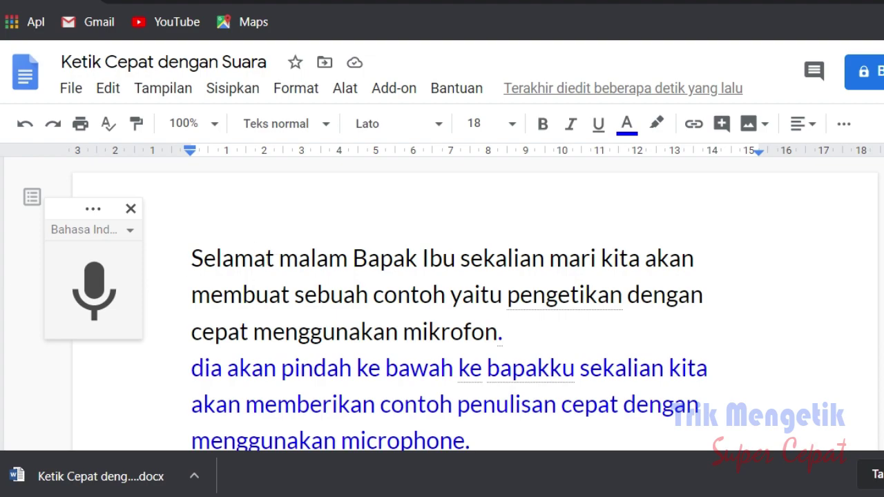
Step: Open Ketik Cepat dengan Suara.docx in Word, enable editing, and select the first paragraph
left_click(94, 478)
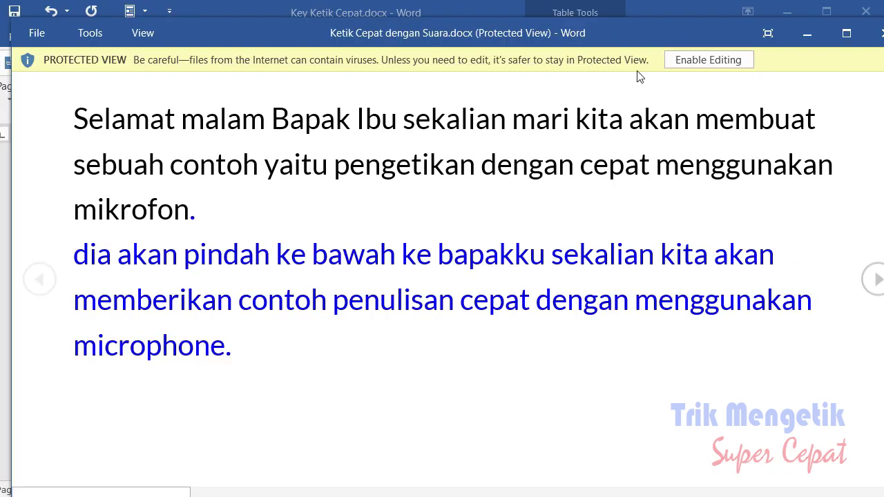
left_click(696, 62)
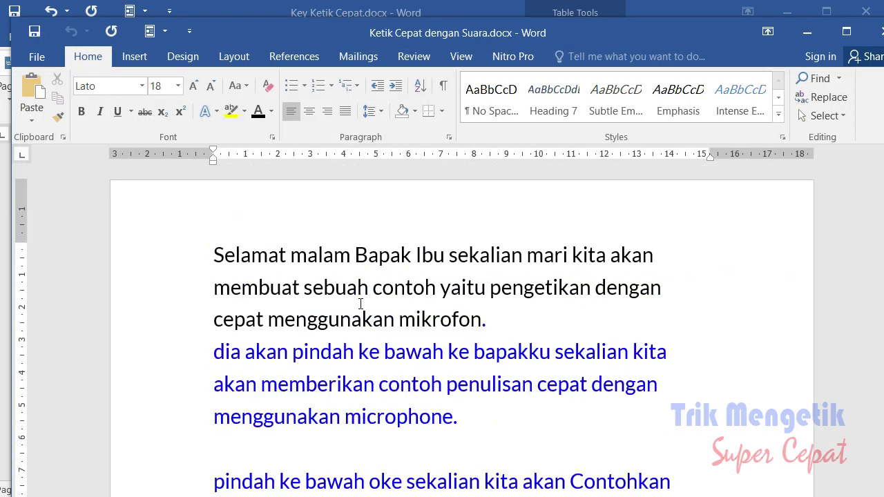
left_click_drag(214, 255, 483, 324)
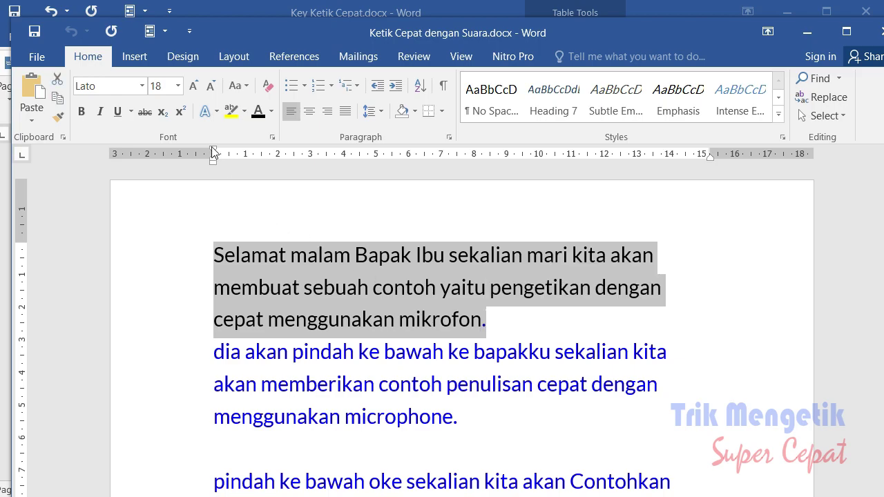
Step: Give the black paragraph, then the blue one, an indented first line and Justify alignment
left_click_drag(213, 152, 261, 152)
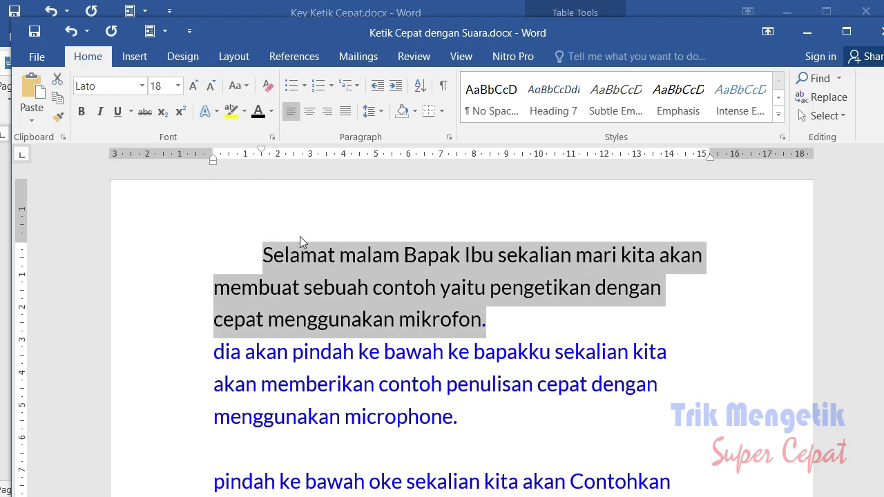
left_click(344, 111)
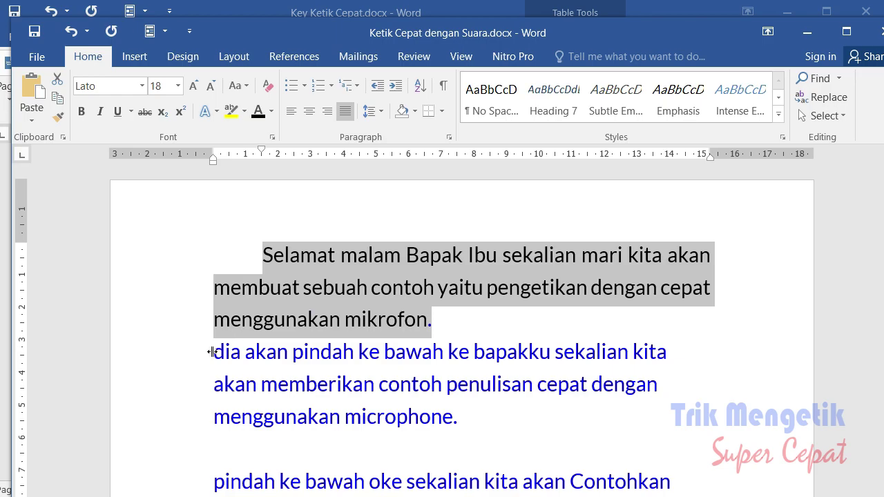
left_click(333, 360)
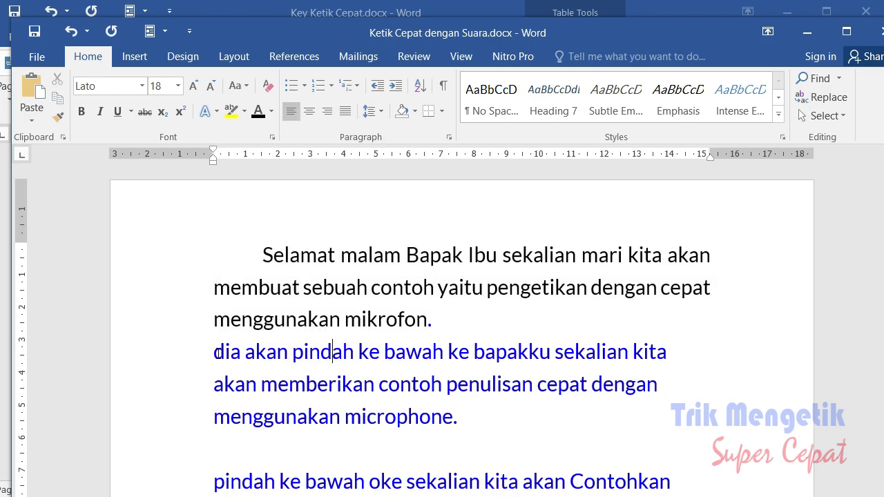
triple_click(279, 360)
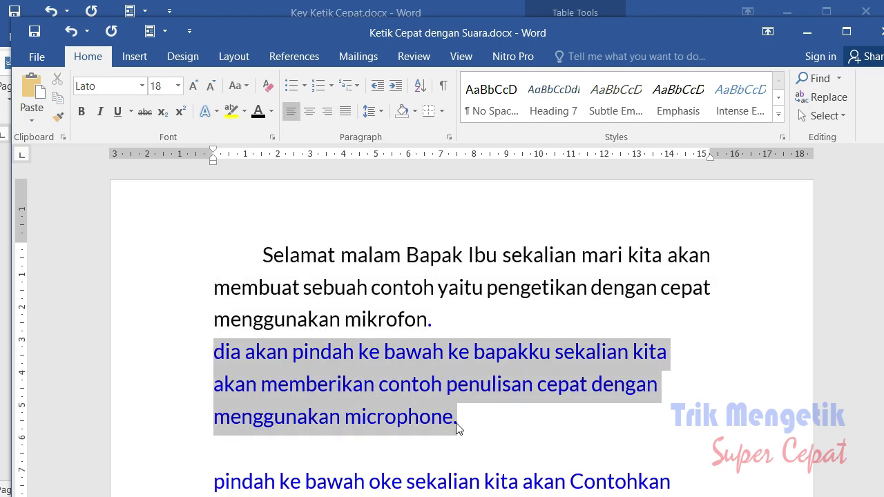
left_click(345, 111)
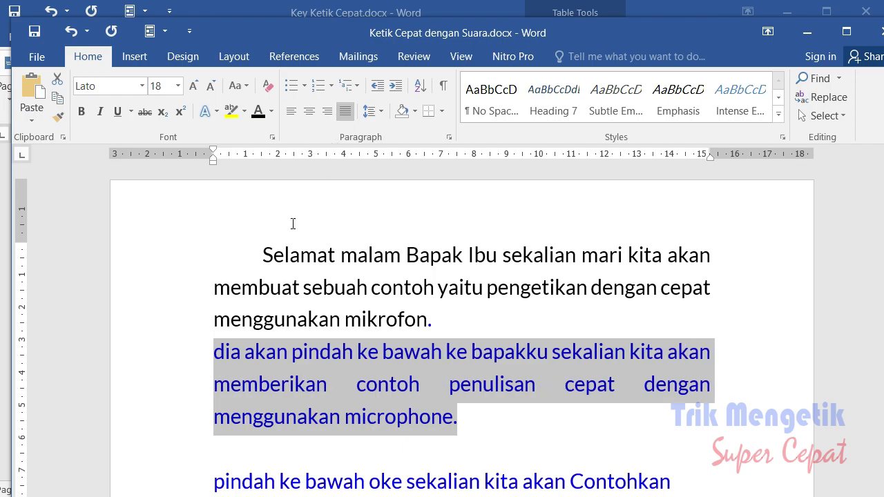
left_click(220, 348)
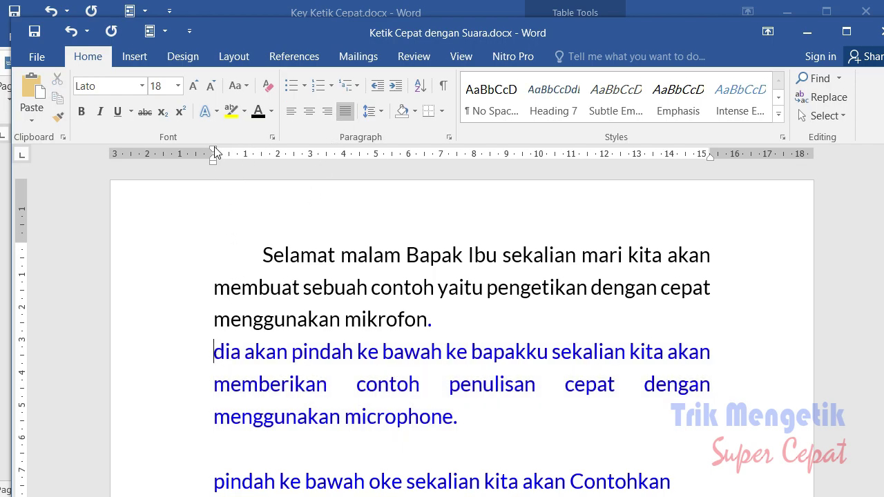
left_click_drag(214, 152, 261, 151)
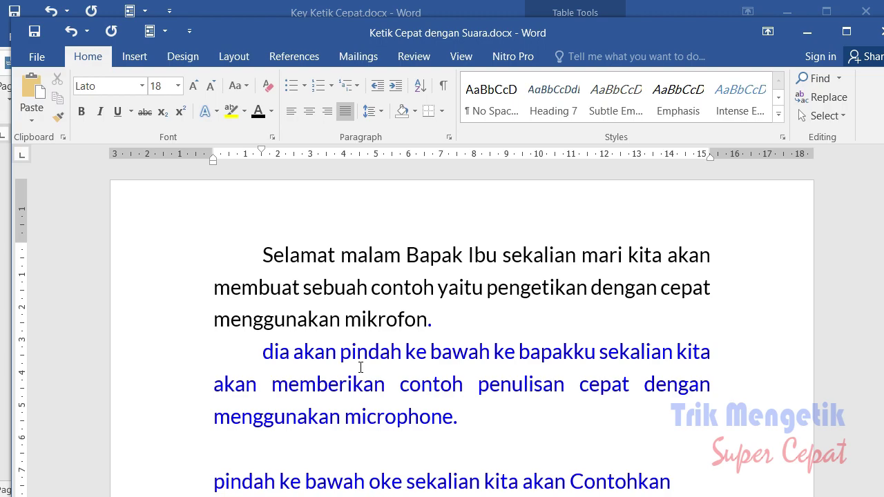